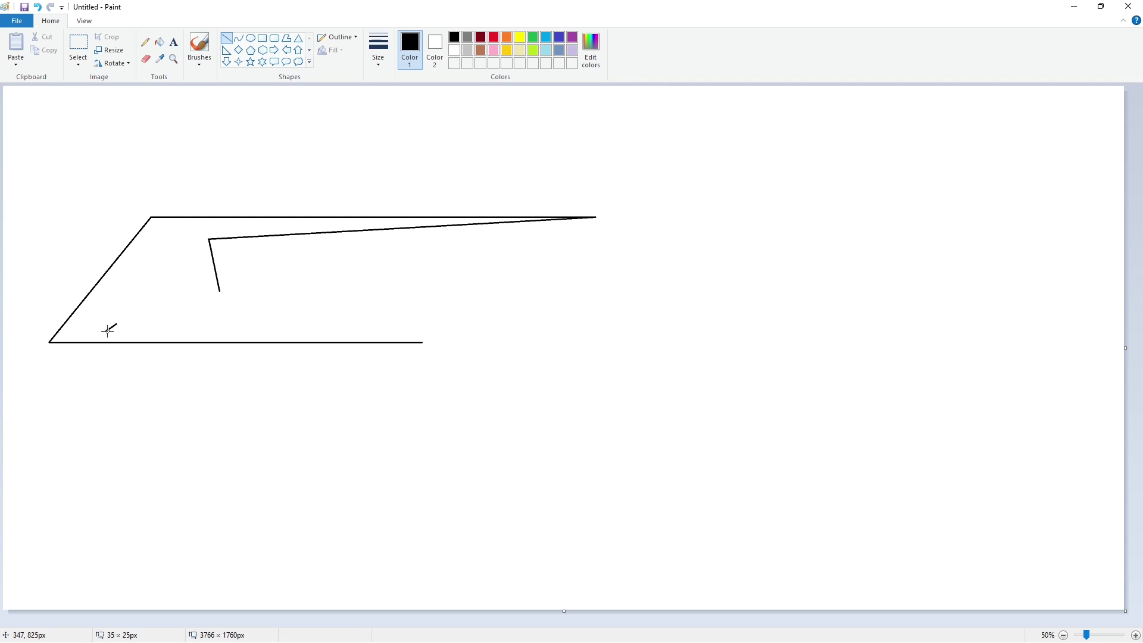
Step: Draw the small trapezoid opening on the baseline beneath the A using straight lines
left_click(143, 328)
mouse_move(137, 324)
left_mouse_down()
mouse_move(172, 324)
mouse_move(181, 342)
left_mouse_up()
left_click(201, 317)
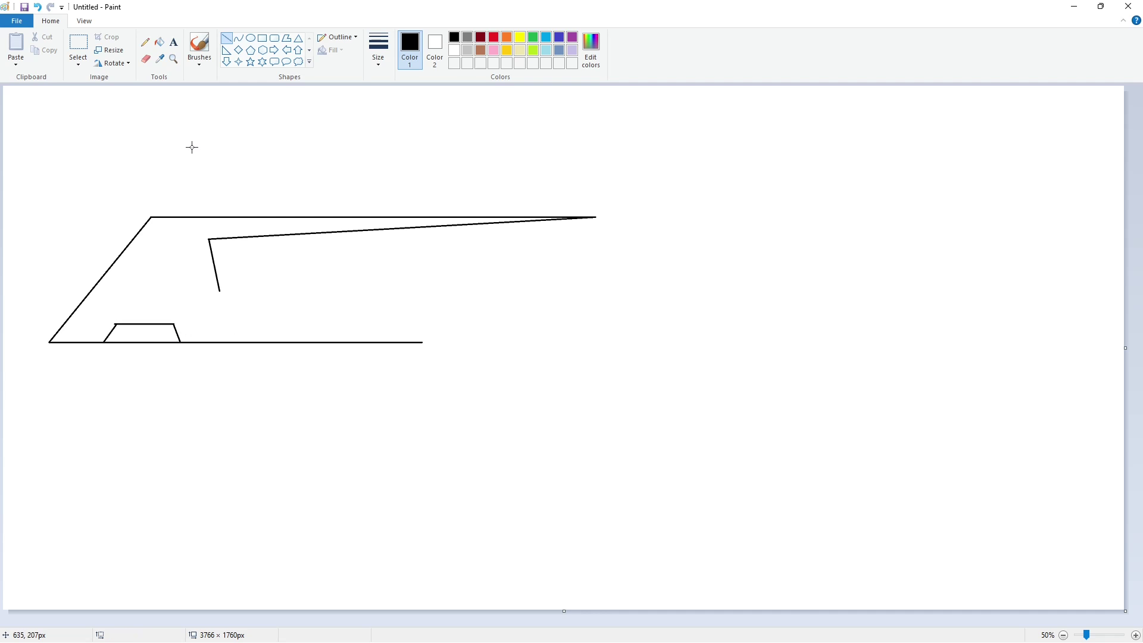
Step: Draw a tilted five-pointed star as a thin-lined polygon inside the A
left_click(287, 39)
left_click(379, 52)
left_click(395, 127)
left_click(199, 270)
left_click(177, 285)
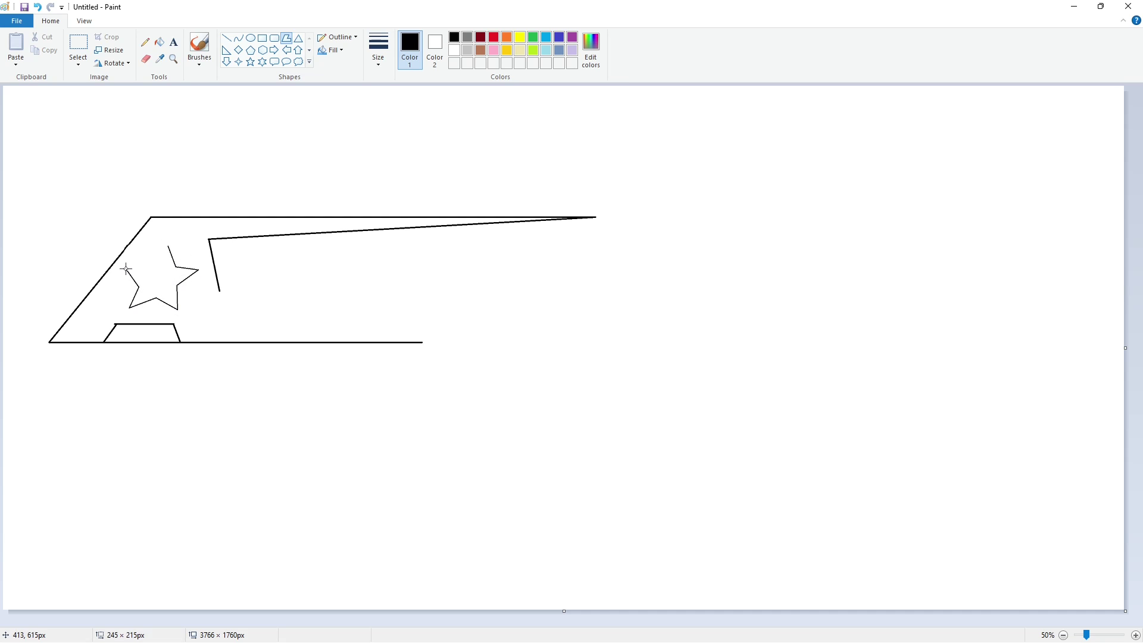
left_click(168, 246)
Step: Draw the slanted left edge and flat top of the m's first stem with a thicker straight line
left_click(226, 38)
left_click(379, 48)
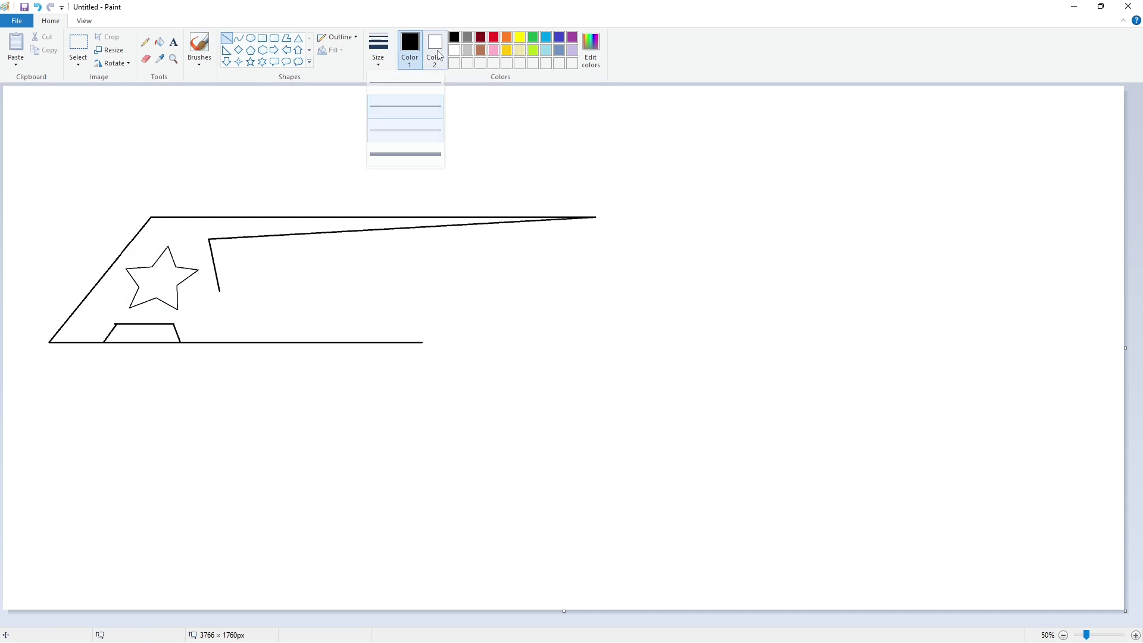
left_click(407, 128)
left_click_drag(231, 252, 217, 304)
left_click(236, 257)
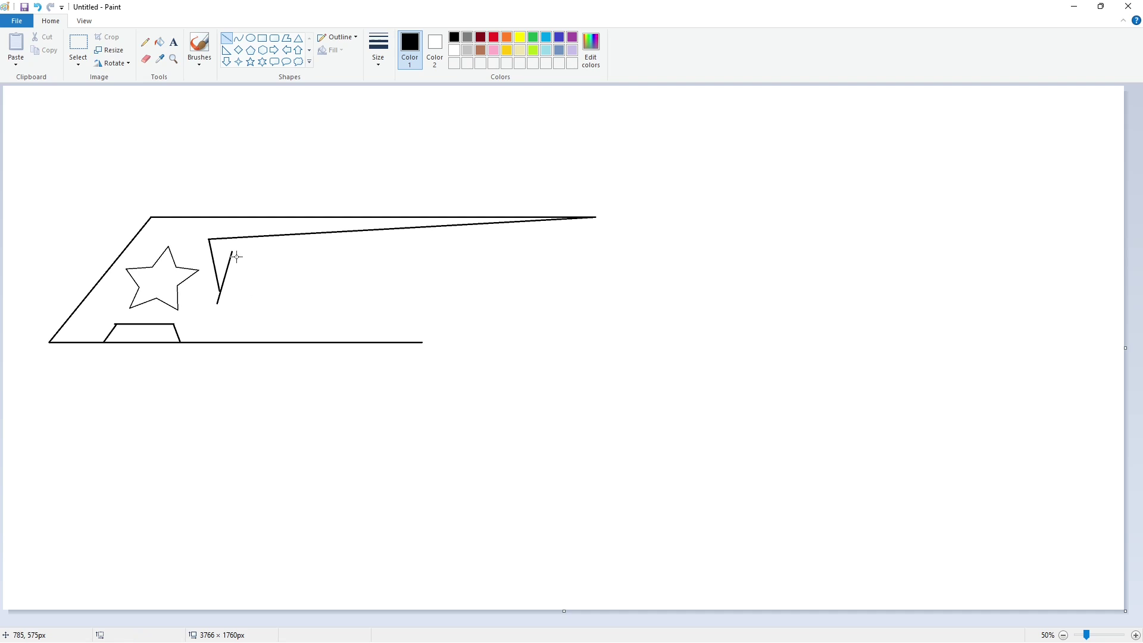
left_click_drag(232, 252, 275, 253)
Step: Draw the m's first inner opening with two parallel slanted sides and a rounded top
left_click(353, 282)
left_click_drag(270, 291, 255, 342)
mouse_move(270, 290)
left_mouse_down()
mouse_move(301, 292)
mouse_move(308, 274)
mouse_move(288, 343)
left_mouse_up()
left_click(276, 272)
left_click(367, 297)
Step: Draw the m's two outer top arches as adjoining curves starting from the first stem
left_click(227, 39)
left_click(239, 38)
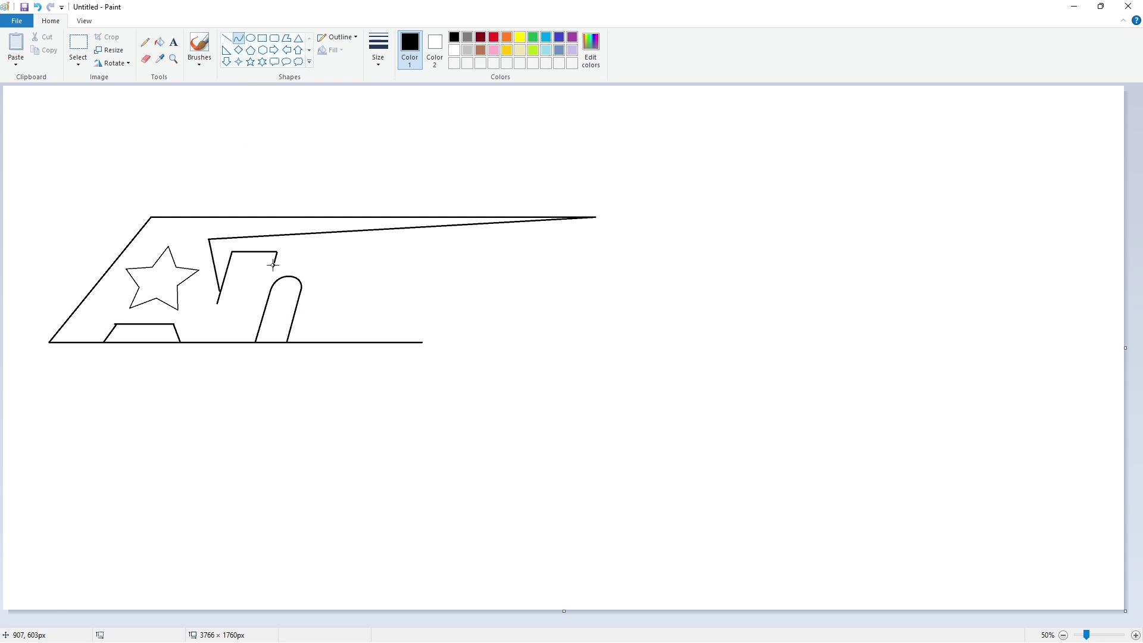
left_click_drag(273, 263, 349, 265)
mouse_move(325, 262)
left_mouse_down()
mouse_move(320, 248)
mouse_move(344, 246)
mouse_move(431, 268)
left_mouse_up()
left_click(345, 246)
left_click_drag(382, 263, 379, 242)
left_click(419, 244)
Step: Draw the m's second inner opening with a rounded top, plus the short slanted edge at its last foot
left_click(227, 38)
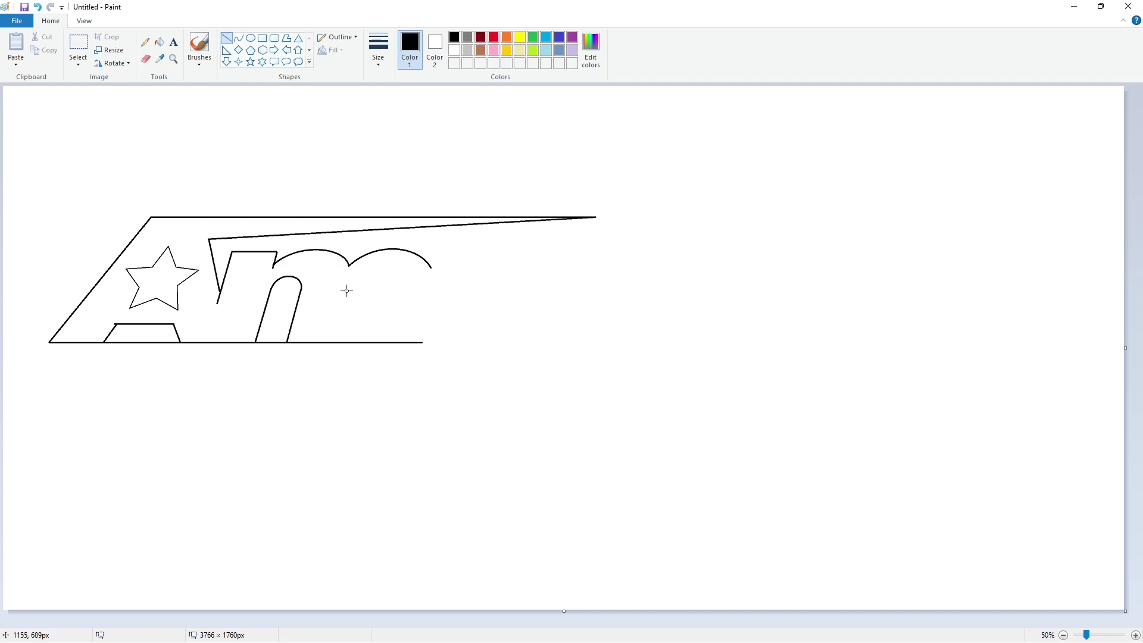
left_click_drag(341, 333, 338, 343)
left_click(255, 111)
left_click(238, 38)
mouse_move(349, 291)
left_mouse_down()
mouse_move(379, 292)
mouse_move(384, 276)
mouse_move(367, 342)
mouse_move(414, 343)
left_mouse_up()
left_click(226, 38)
left_click(455, 310)
Step: Draw the outer top and bottom arcs of the e beside the m
left_click(238, 38)
left_click_drag(431, 267, 550, 278)
mouse_move(466, 262)
left_mouse_down()
mouse_move(459, 237)
mouse_move(531, 245)
left_mouse_up()
left_click_drag(417, 325, 535, 328)
left_click_drag(444, 330, 446, 352)
left_click_drag(515, 350, 516, 350)
left_click(602, 349)
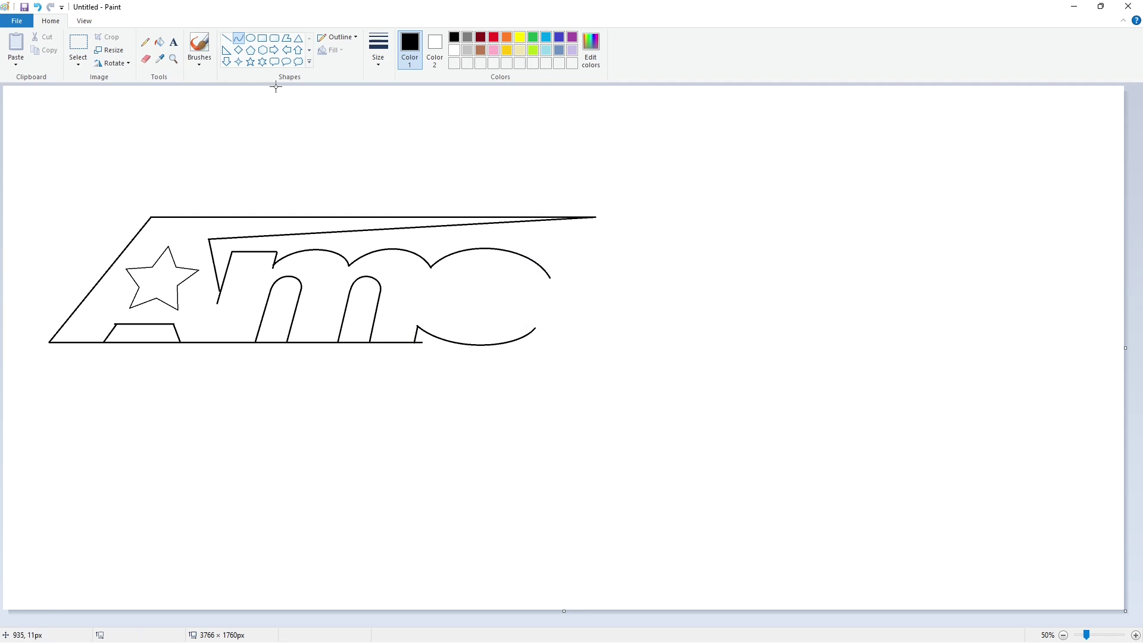
Step: Draw the e's lower opening with a long horizontal bar, a shallow curve and a shorter horizontal edge
left_click(226, 38)
mouse_move(540, 306)
left_mouse_down()
mouse_move(452, 305)
mouse_move(498, 317)
left_mouse_up()
left_click(239, 38)
left_click_drag(466, 312, 458, 328)
left_click_drag(489, 326, 541, 317)
left_click(569, 335)
Step: Draw the e's upper counter with a flat base and arched top, plus the slanted left edge of the r
left_click(226, 38)
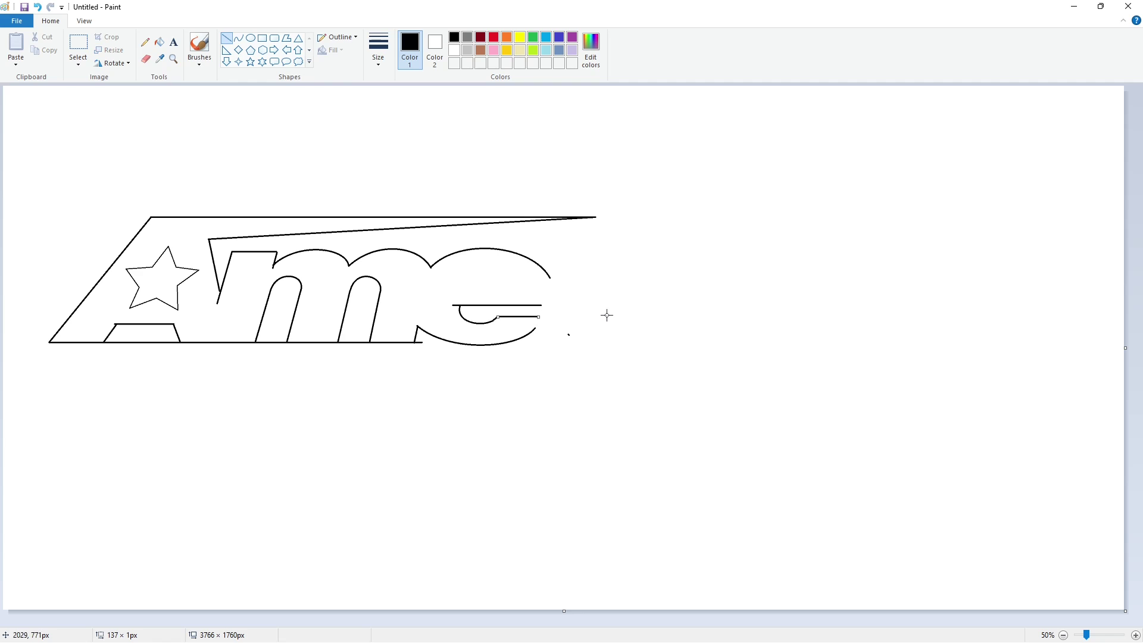
key("ctrl+y")
left_click_drag(462, 288, 507, 288)
left_click(238, 38)
left_click_drag(466, 283, 471, 263)
left_click_drag(501, 268, 531, 344)
left_click(598, 287)
Step: Outline the r with a flat top and foot, a slanted stem and curved outer and inner shoulder arcs
left_click(226, 38)
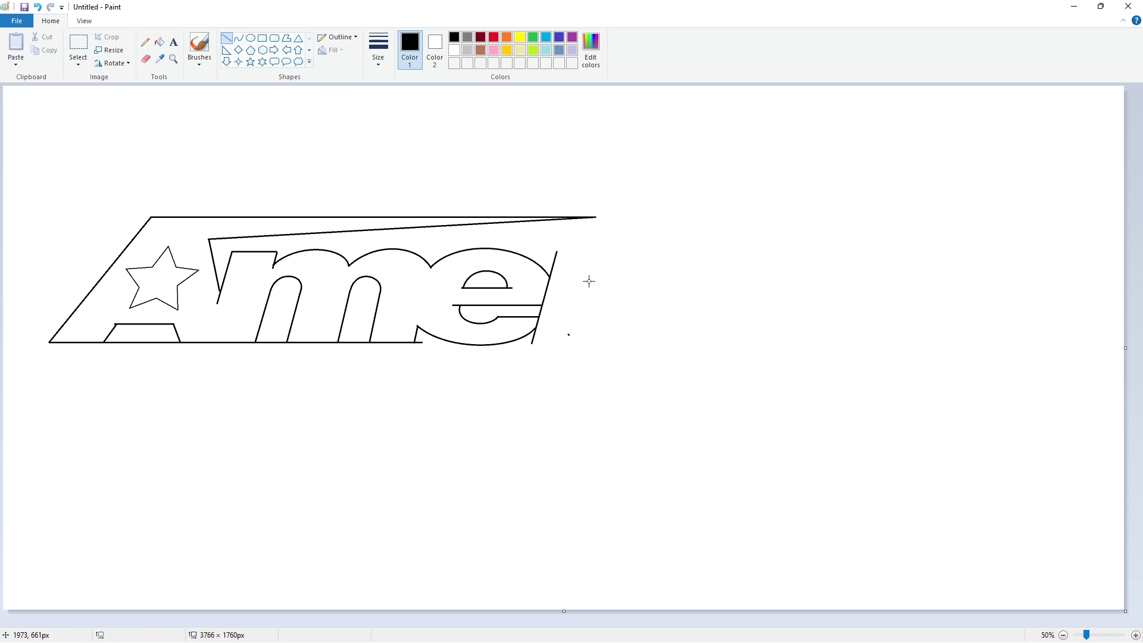
mouse_move(556, 251)
left_mouse_down()
mouse_move(603, 259)
mouse_move(597, 275)
mouse_move(643, 256)
mouse_move(608, 251)
mouse_move(641, 244)
mouse_move(589, 312)
mouse_move(609, 276)
left_mouse_up()
key("ctrl+z")
left_click(573, 331)
left_click(238, 38)
left_click(392, 168)
left_click_drag(594, 295, 593, 293)
left_click(725, 304)
left_click(226, 38)
left_click_drag(577, 353, 566, 347)
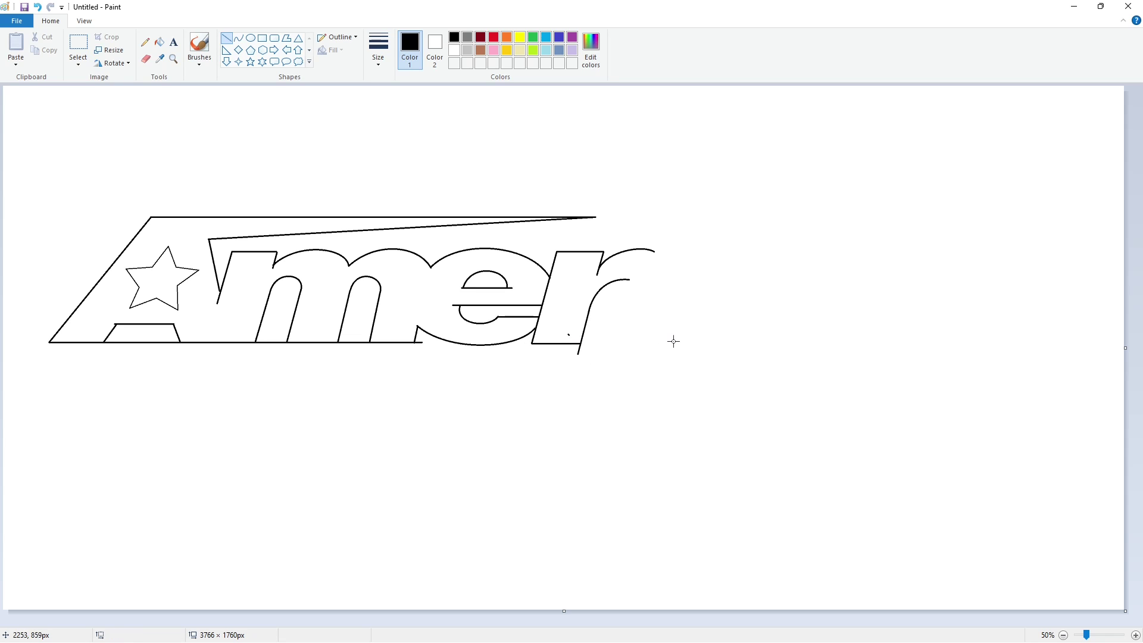
Step: Draw the slanted i joined to the r, with a parallelogram dot above its stem
left_click(262, 38)
left_click(226, 38)
left_click_drag(629, 279, 660, 343)
mouse_move(660, 343)
left_mouse_down()
mouse_move(683, 247)
mouse_move(712, 224)
mouse_move(648, 222)
mouse_move(641, 241)
mouse_move(688, 244)
left_mouse_up()
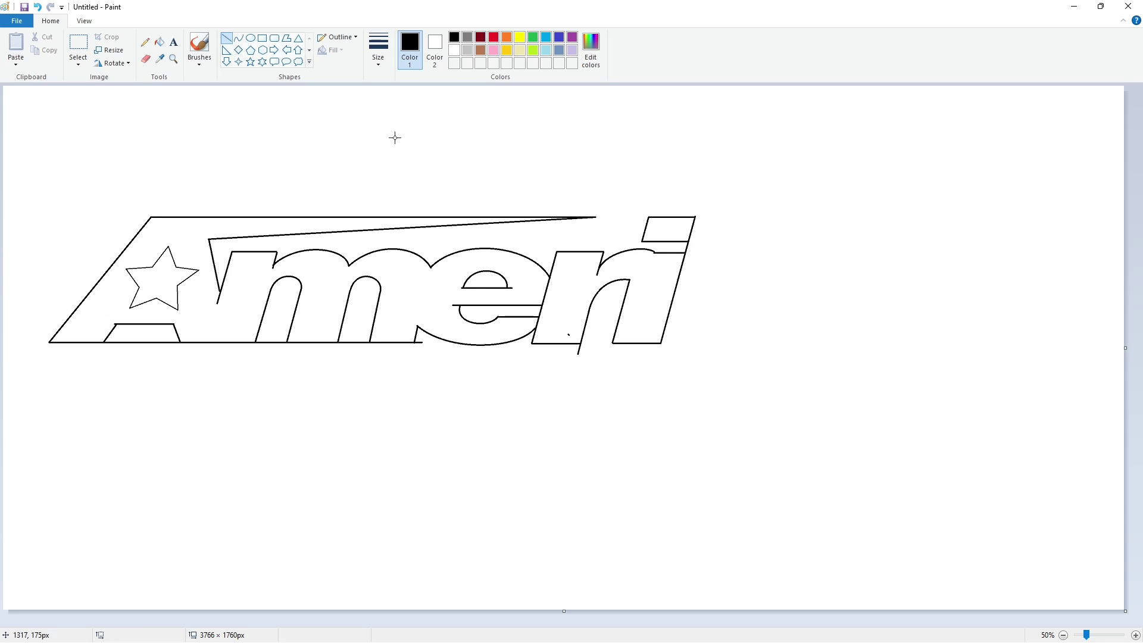
Step: Draw a purple horizontal guide about 1481 px long below the lettering, and the c's top and bottom outer arcs in black
left_click(573, 37)
left_click_drag(610, 348, 1052, 348)
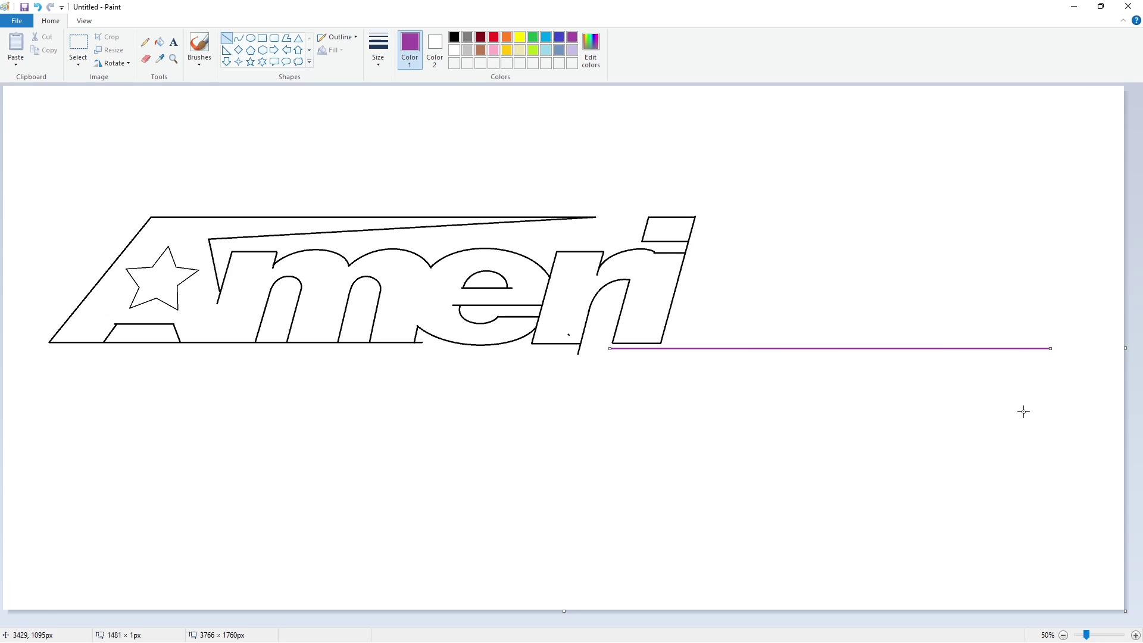
left_click(238, 38)
left_click(454, 37)
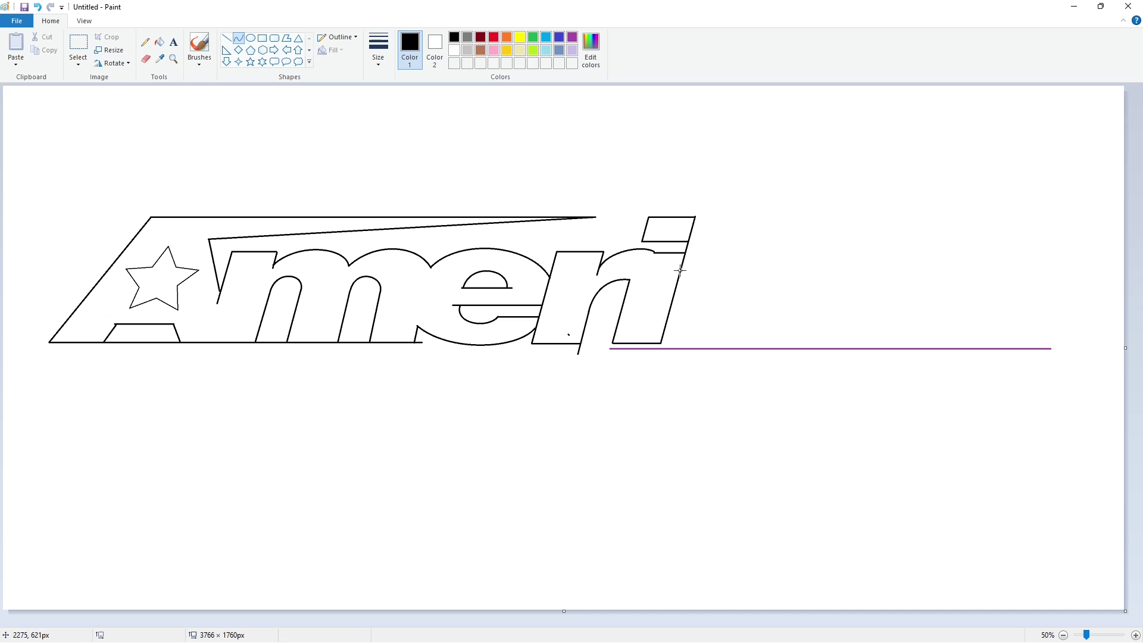
mouse_move(681, 271)
left_mouse_down()
mouse_move(790, 261)
mouse_move(752, 237)
mouse_move(759, 244)
left_mouse_up()
left_click_drag(669, 315, 772, 336)
mouse_move(699, 329)
left_mouse_down()
mouse_move(673, 349)
mouse_move(736, 354)
left_mouse_up()
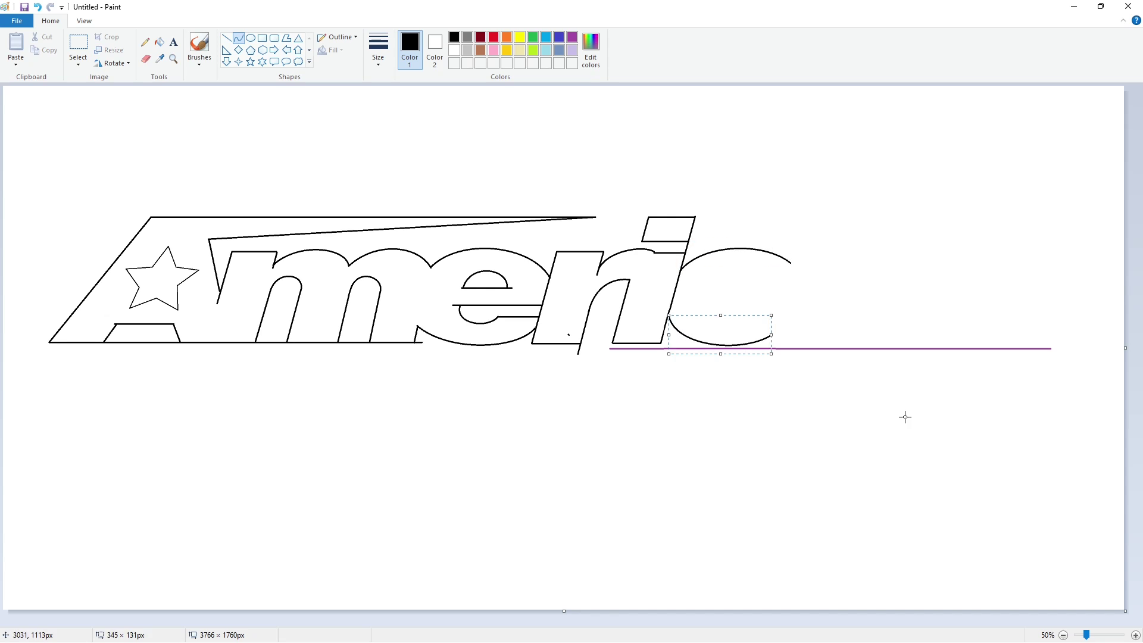
left_click(903, 416)
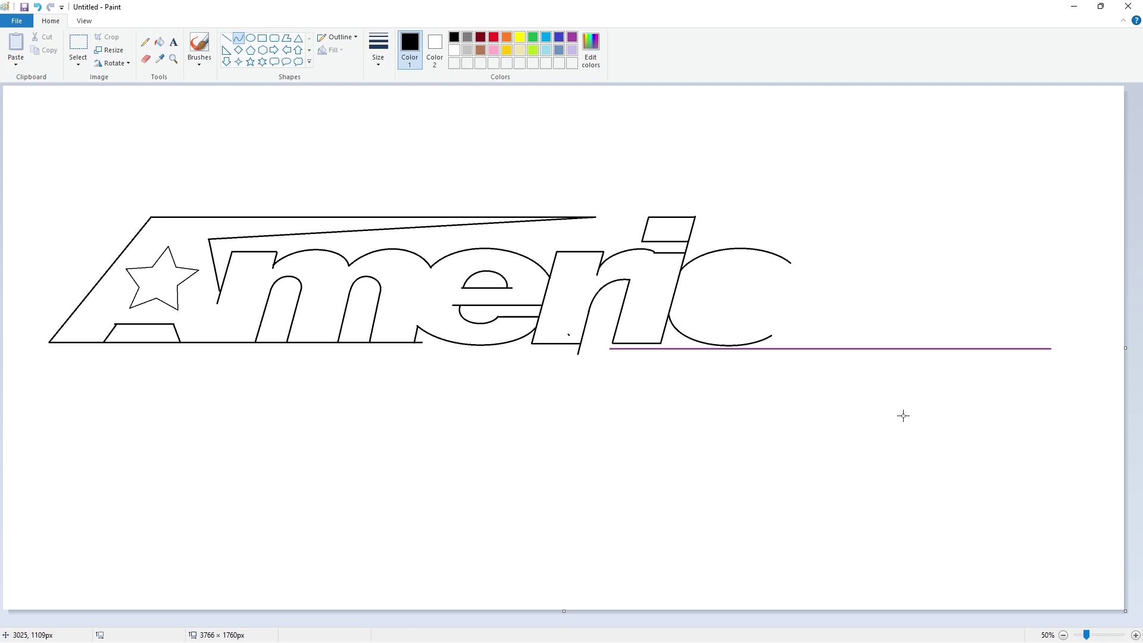
Step: Draw a small ellipse for the c's counter and position it in the blank area above the A
left_click(226, 38)
left_click(250, 38)
mouse_move(707, 275)
left_mouse_down()
mouse_move(753, 320)
mouse_move(737, 276)
mouse_move(761, 297)
left_mouse_up()
left_click_drag(745, 300, 115, 137)
Step: Duplicate the ellipse with a transparent selection and skew the copy horizontally by 5 degrees
left_click(78, 43)
left_click_drag(48, 95, 160, 171)
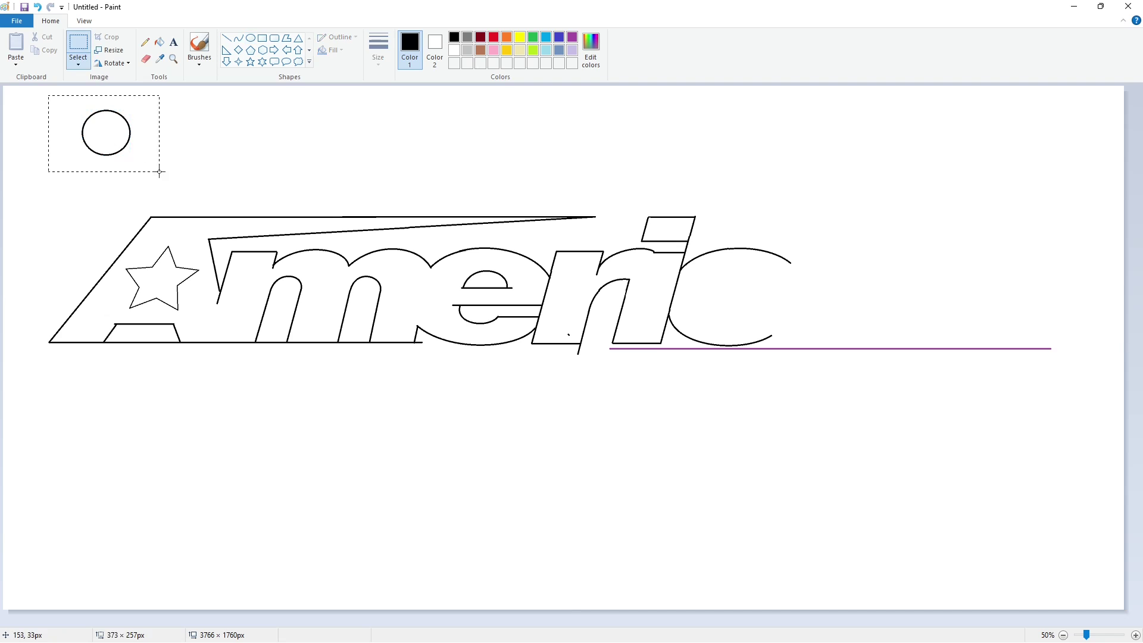
key("ctrl+c")
key("ctrl+v")
left_click(78, 63)
left_click(107, 168)
left_click(113, 52)
double_click(134, 208)
type("5")
key("Return")
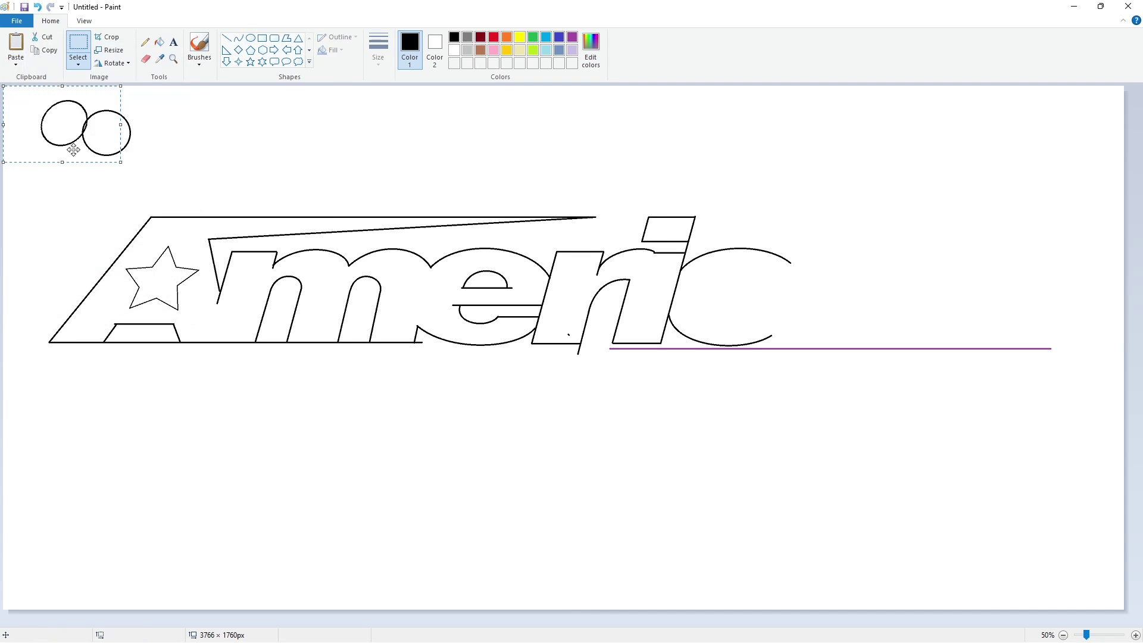
Step: Place the skewed ellipse inside the c and draw two short horizontal lines for the c's opening
mouse_move(66, 133)
left_mouse_down()
mouse_move(737, 306)
mouse_move(907, 266)
left_mouse_up()
left_click(873, 299)
left_click(227, 39)
key("Up")
key("Up")
key("Up")
Step: Draw the a's outer top arc as a curve continuing from the end of the c
left_click(238, 39)
left_click(808, 243)
left_click(898, 243)
left_click(984, 322)
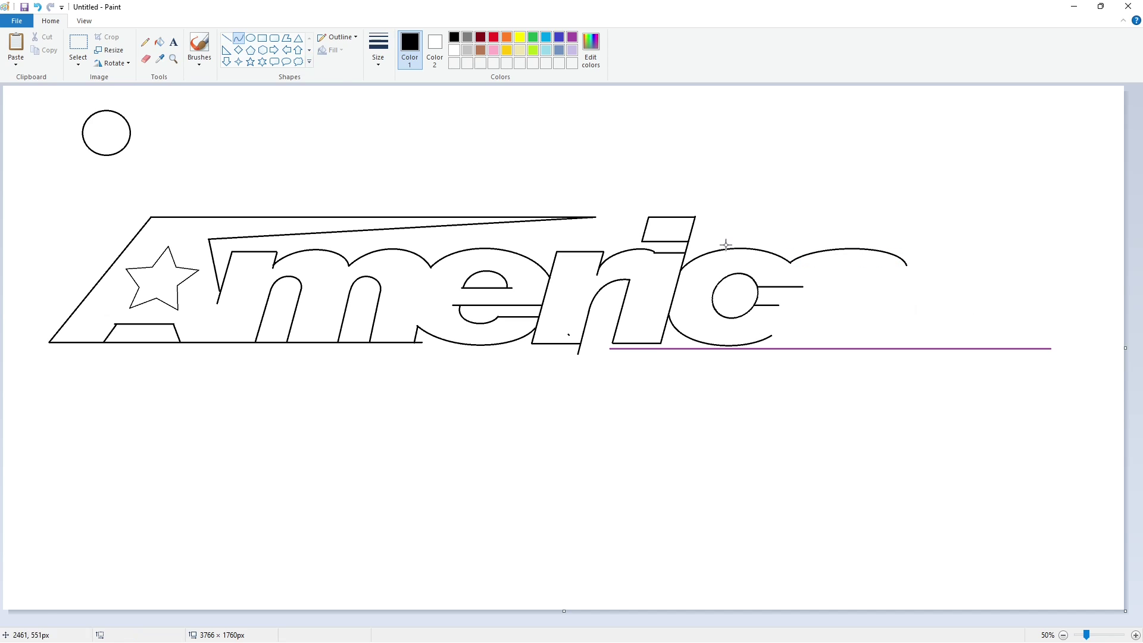
Step: Draw the a's upper inner opening with a short horizontal edge, a rounded end and a long curve back to the c
left_click(229, 38)
mouse_move(828, 278)
left_mouse_down()
mouse_move(801, 278)
mouse_move(863, 276)
left_mouse_up()
left_click(239, 38)
left_click(834, 271)
left_click(860, 265)
left_click(911, 290)
mouse_move(835, 288)
left_mouse_down()
mouse_move(770, 305)
mouse_move(807, 286)
mouse_move(784, 290)
left_mouse_up()
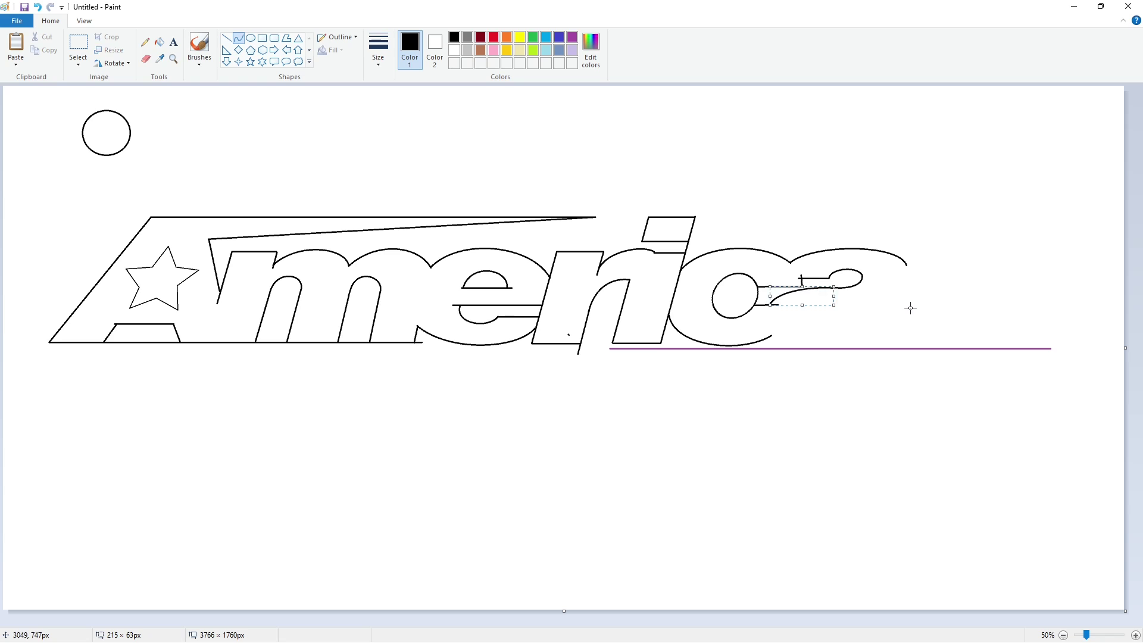
left_click(910, 308)
Step: Draw the a's curved bottom edge, its flat foot and its slightly curved right edge
left_click_drag(772, 336, 848, 333)
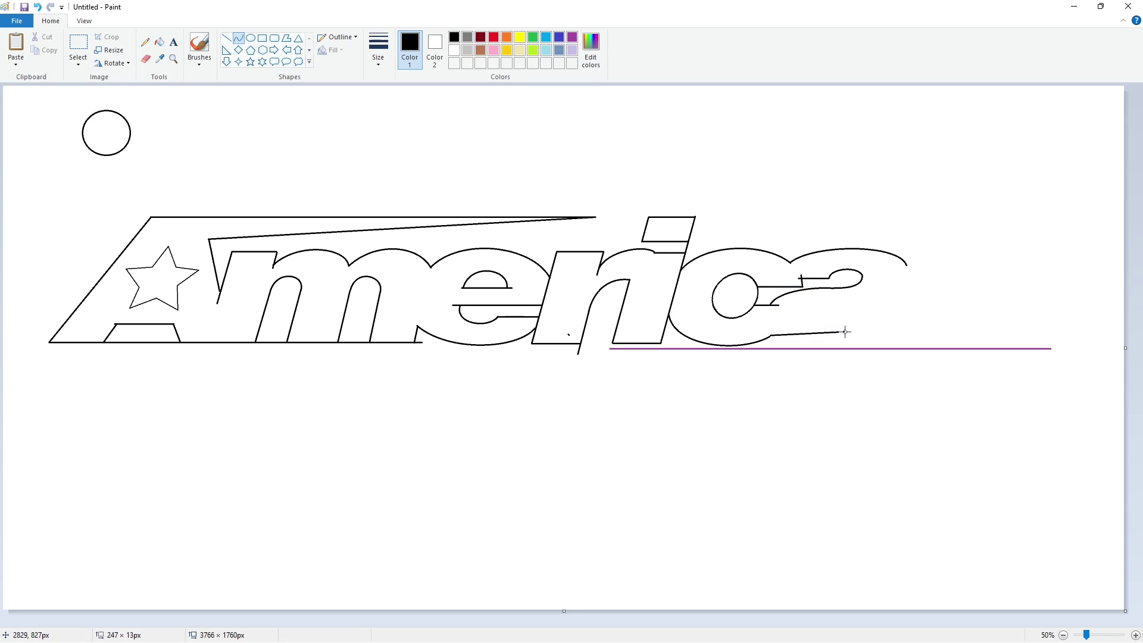
left_click(795, 346)
left_click(829, 349)
left_click(908, 343)
left_click(227, 39)
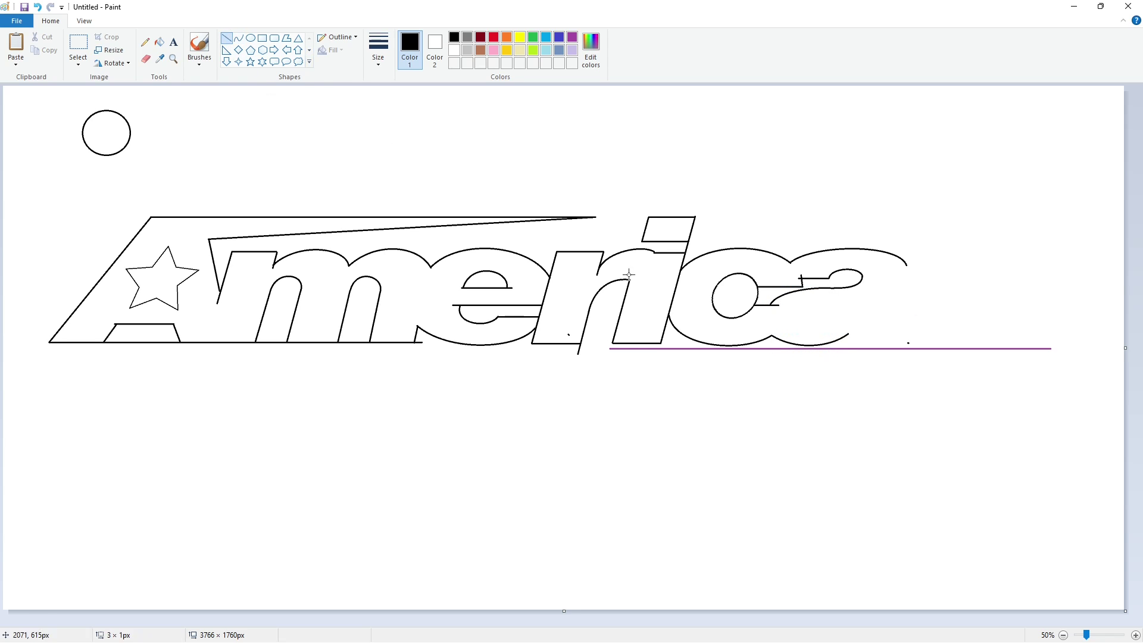
left_click(865, 335)
left_click(238, 38)
left_click_drag(905, 293, 895, 344)
left_click(891, 331)
left_click(891, 334)
Step: Draw the a's small lower counter using connected curves inside its bowl
left_click(227, 39)
left_click(238, 38)
mouse_move(855, 302)
left_mouse_down()
mouse_move(816, 322)
mouse_move(842, 305)
mouse_move(829, 305)
left_mouse_up()
left_click(852, 328)
left_click(837, 329)
left_click(812, 306)
left_click(812, 317)
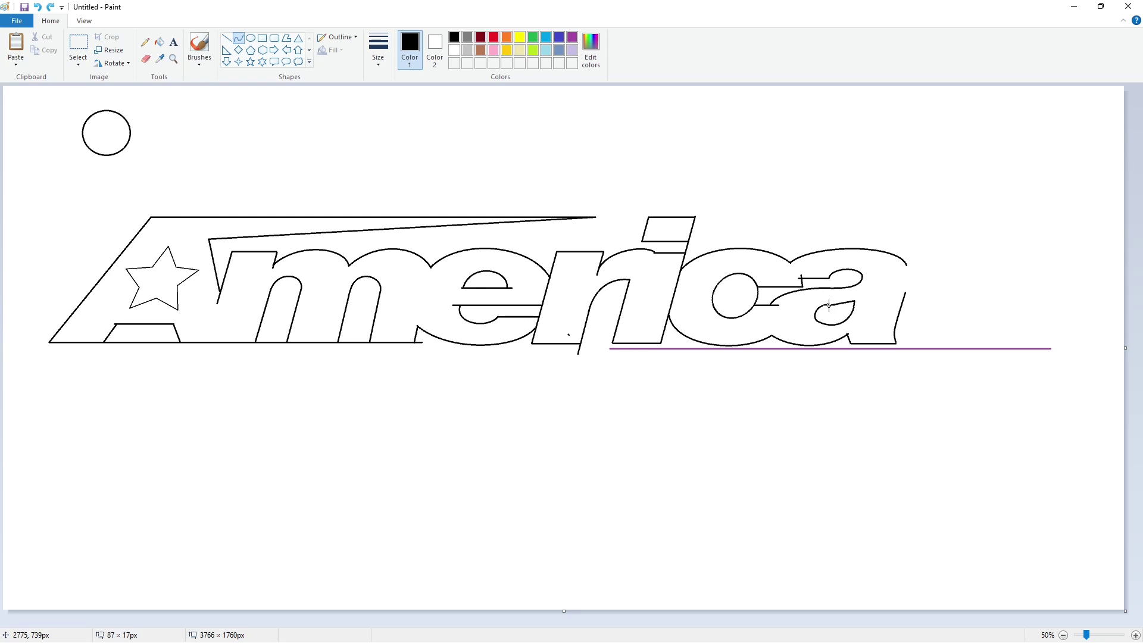
left_click(842, 306)
left_click(896, 307)
Step: Draw the s's outer top arc from the a, ending in a curved tip with a horizontal lower edge
left_click_drag(907, 264, 990, 268)
key("ctrl+z")
mouse_move(907, 265)
left_mouse_down()
mouse_move(1021, 277)
mouse_move(920, 246)
left_mouse_up()
left_click_drag(985, 262, 1019, 232)
left_click(84, 21)
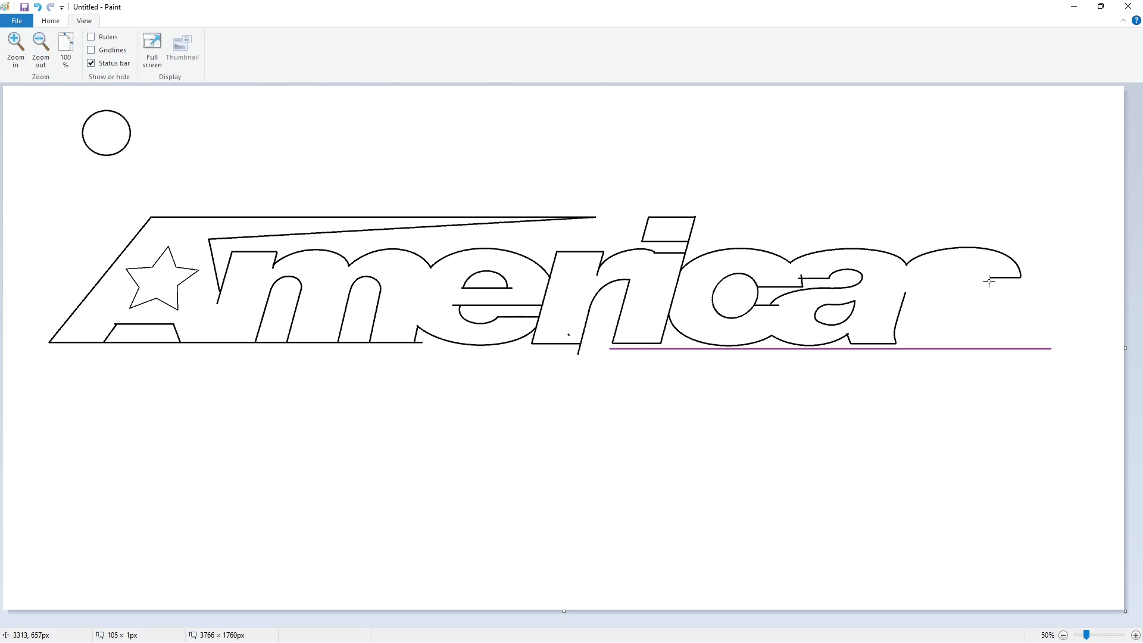
key("alt+h")
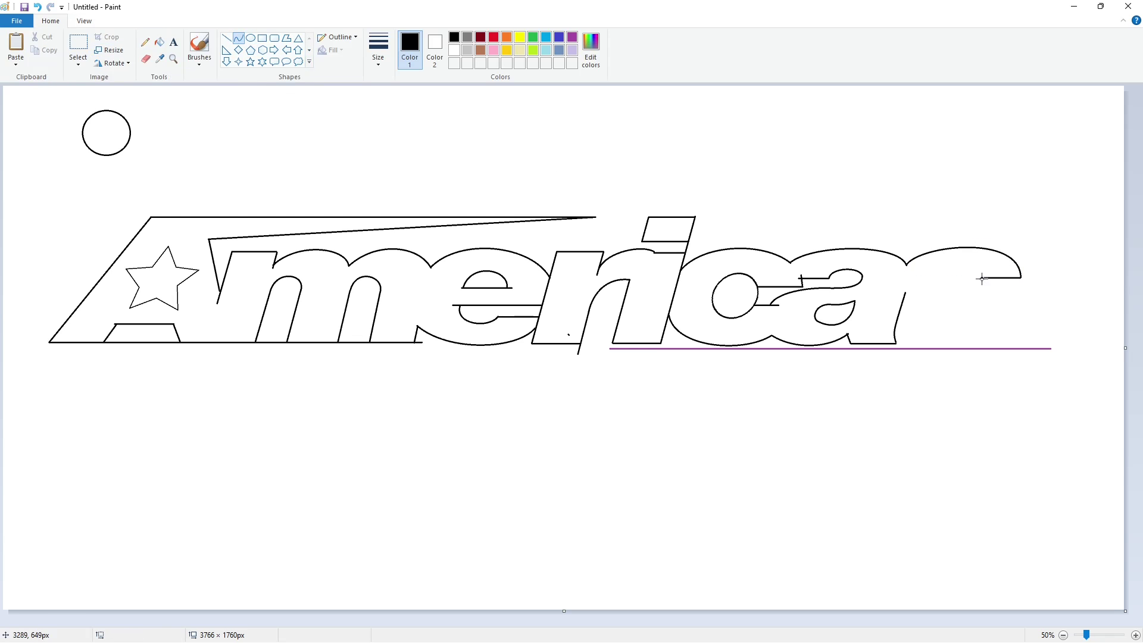
Step: Complete the s with its inner upper curve, rounded right side, bottom arc and lower inner opening
left_click_drag(952, 276, 948, 275)
left_click_drag(972, 274, 975, 265)
mouse_move(954, 270)
left_mouse_down()
mouse_move(981, 284)
mouse_move(950, 279)
mouse_move(1001, 327)
mouse_move(1005, 293)
mouse_move(1024, 314)
mouse_move(1002, 331)
mouse_move(896, 330)
left_mouse_up()
key("ctrl+z")
mouse_move(965, 335)
left_mouse_down()
mouse_move(959, 348)
mouse_move(910, 339)
left_mouse_up()
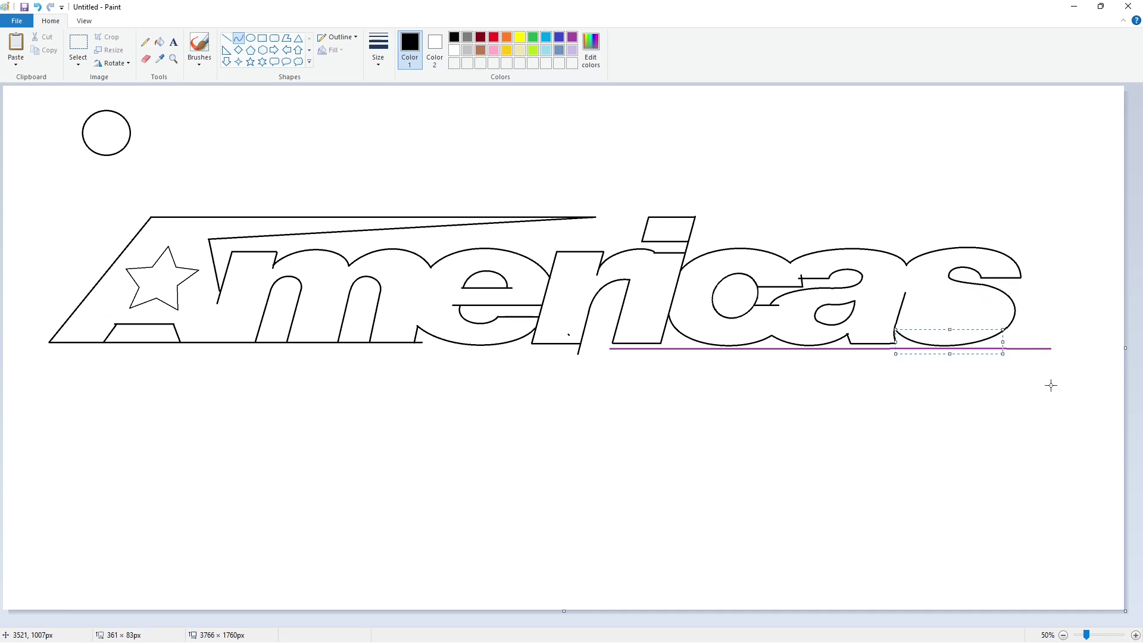
left_click(1051, 385)
mouse_move(905, 292)
left_mouse_down()
mouse_move(952, 307)
mouse_move(914, 303)
mouse_move(961, 322)
mouse_move(879, 314)
left_mouse_up()
left_click(226, 38)
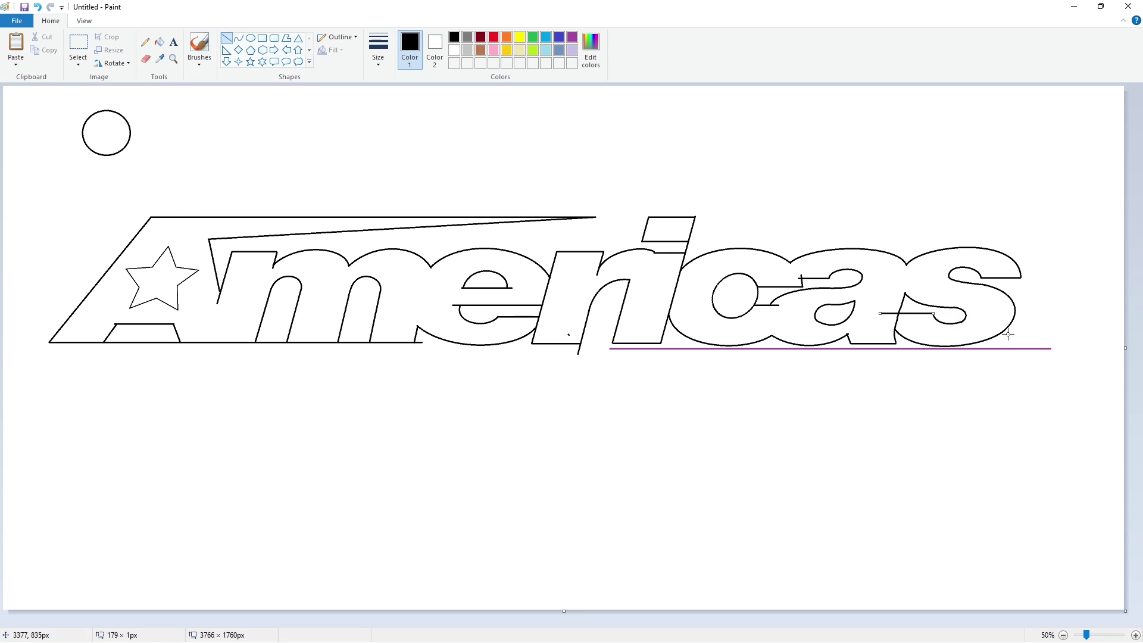
Step: Fill the outlined letters and the i's dot with black, leaving the star and inner openings white
left_click(164, 43)
left_click(205, 315)
left_click(570, 291)
left_click(662, 229)
left_click(696, 293)
Step: Draw short white slanted lines that cut the baseline at the edges of the A's and m's openings
left_click(1136, 636)
scroll(671, 478, "down", 3)
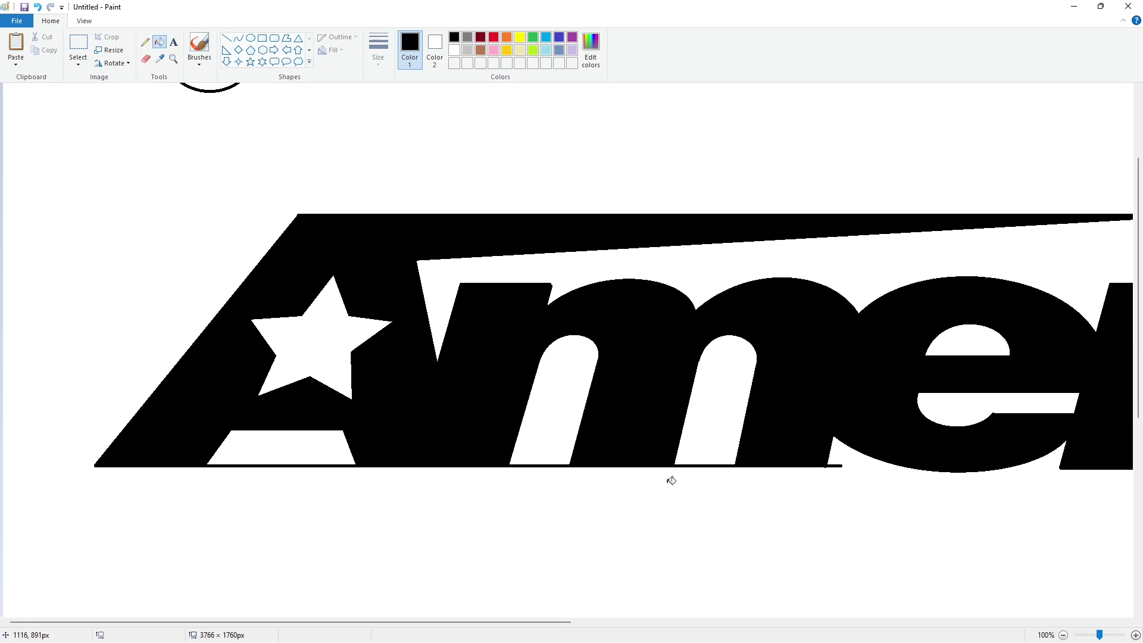
left_click(455, 50)
left_click(226, 38)
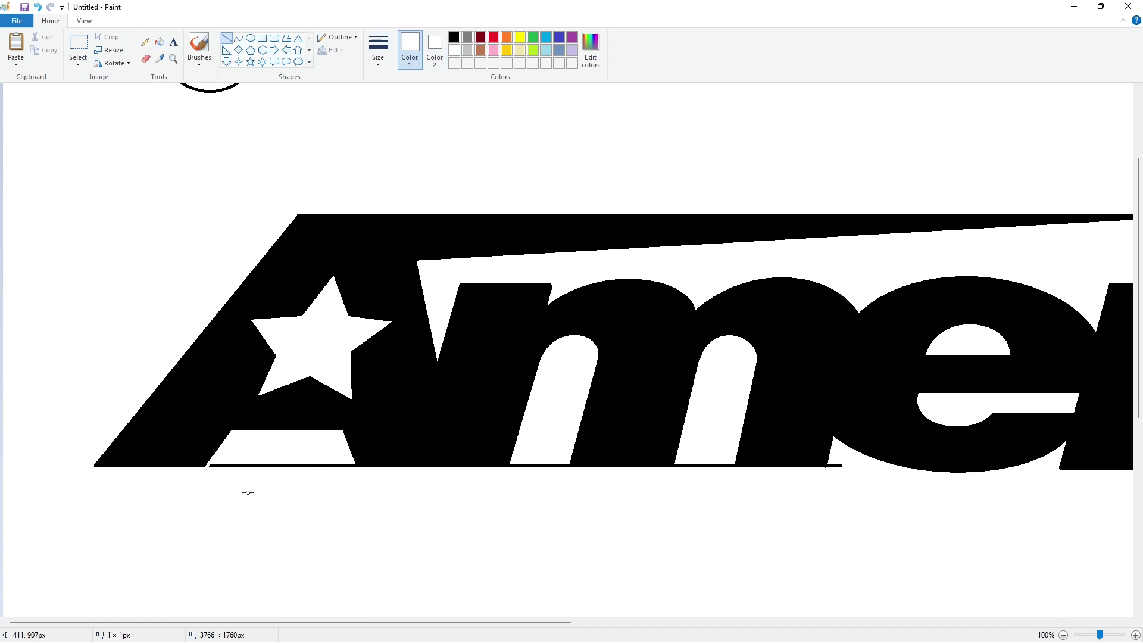
scroll(223, 455, "up", 2)
scroll(223, 455, "down", 3)
left_click_drag(352, 326, 363, 351)
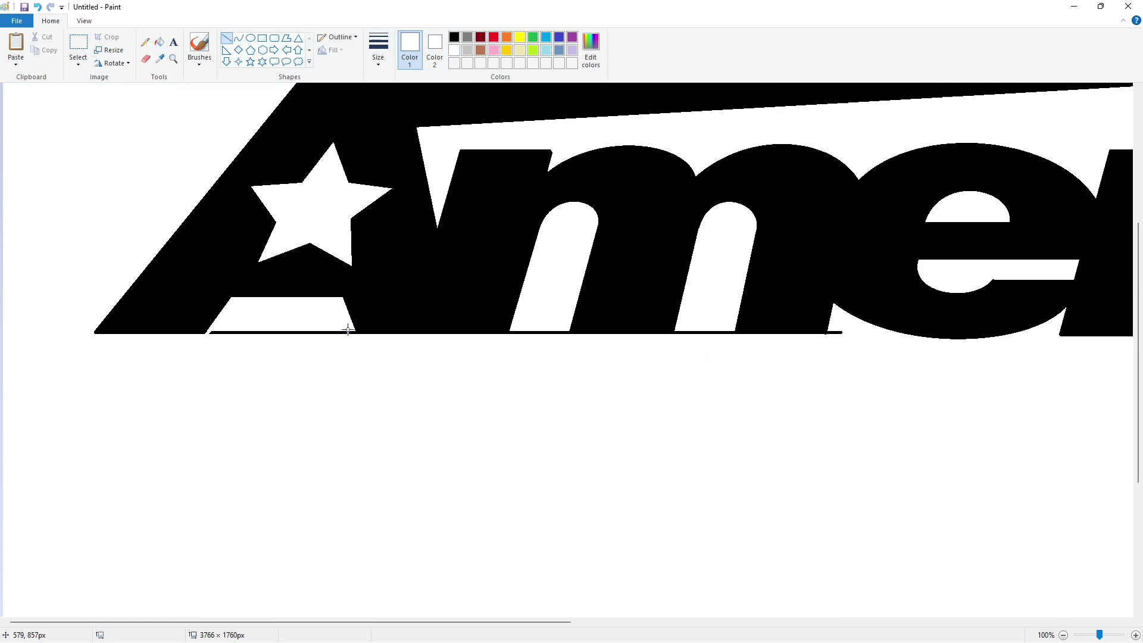
left_click_drag(568, 327, 564, 350)
mouse_move(679, 326)
left_mouse_down()
mouse_move(675, 344)
mouse_move(727, 361)
left_mouse_up()
left_click_drag(830, 326, 823, 345)
Step: Fill the leftover baseline pieces beneath the A's and m's openings and after the m with white
left_click(159, 42)
left_click(297, 328)
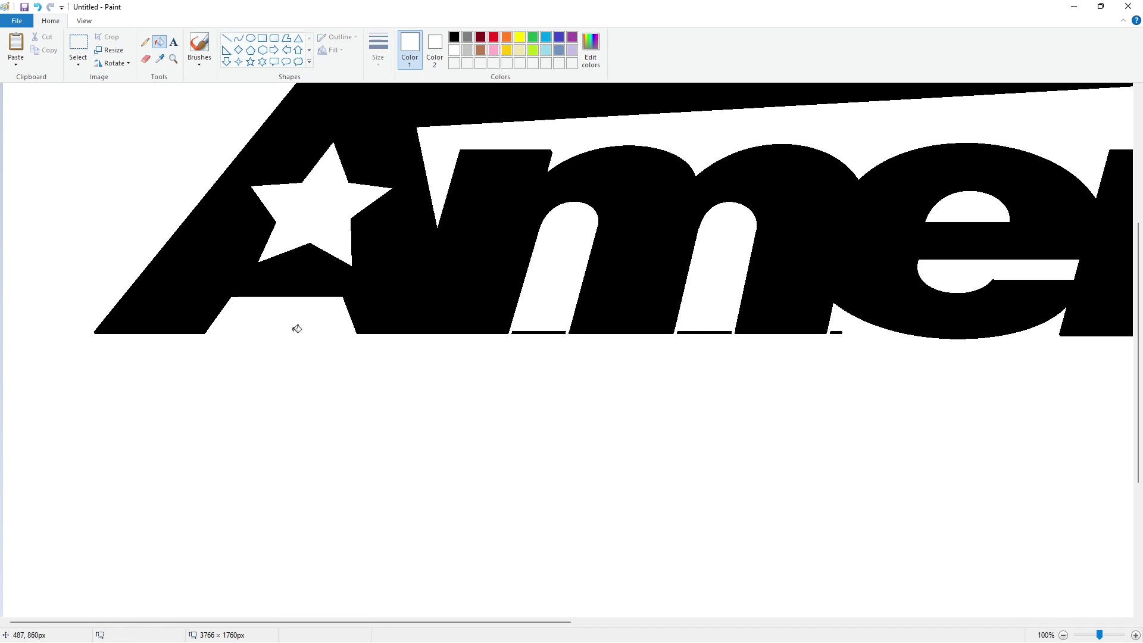
left_click(548, 331)
left_click(696, 329)
left_click(847, 331)
Step: Draw short white lines that cut the stray black lines at the r's foot, below the i's dot and in the c's opening
scroll(848, 331, "right", 10)
left_click(227, 37)
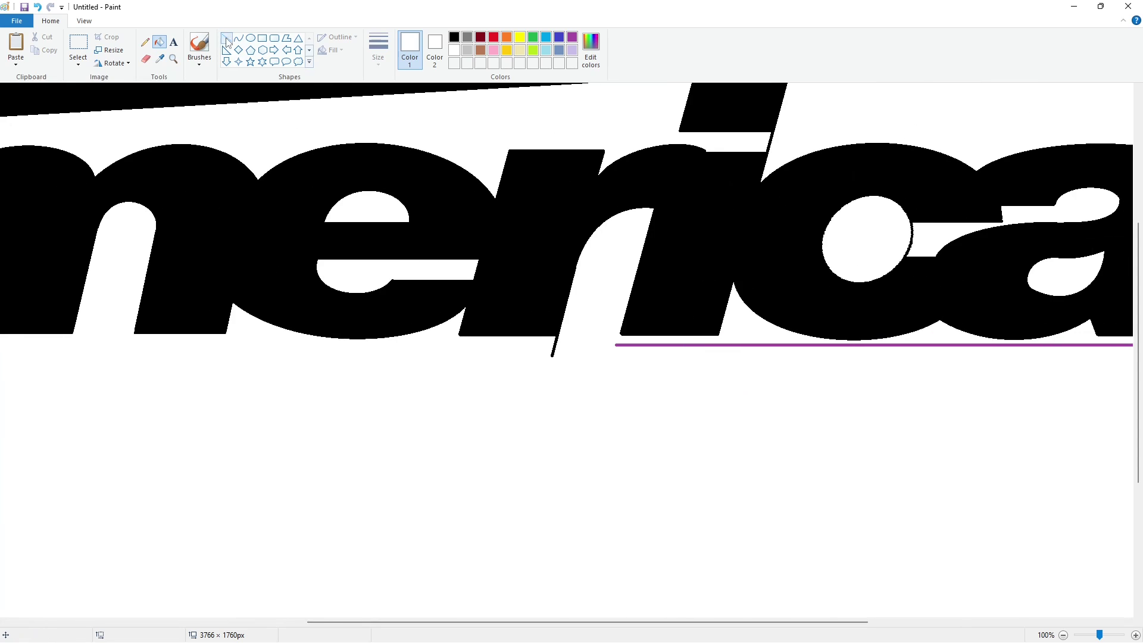
left_click_drag(548, 339, 563, 339)
left_click(606, 401)
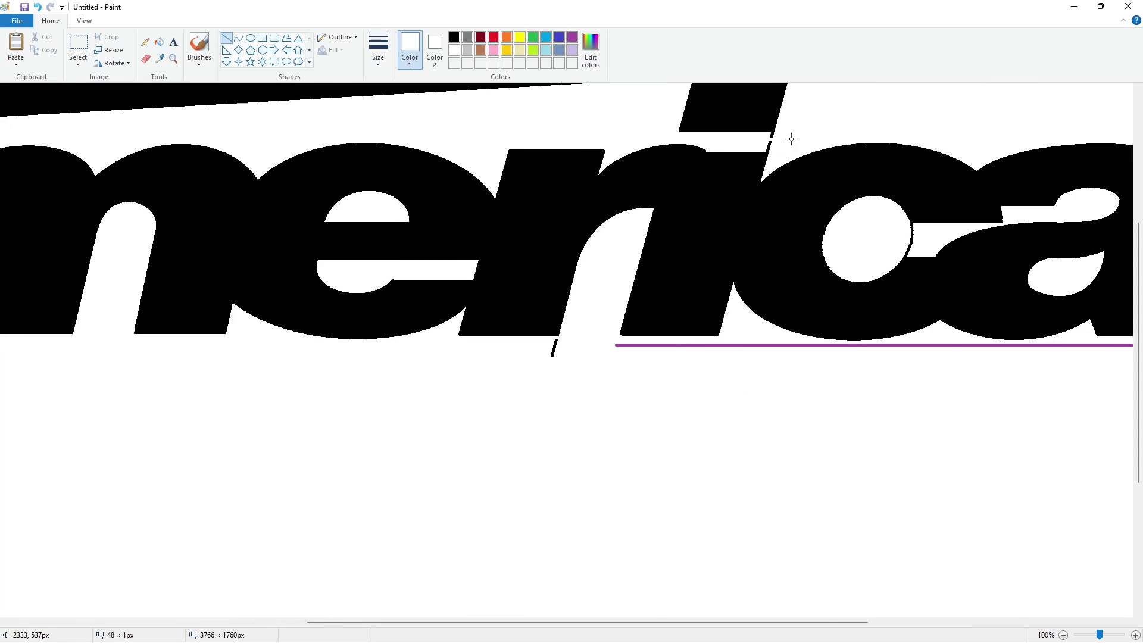
left_click_drag(791, 139, 786, 147)
left_click_drag(536, 622, 670, 622)
left_click_drag(657, 225, 617, 225)
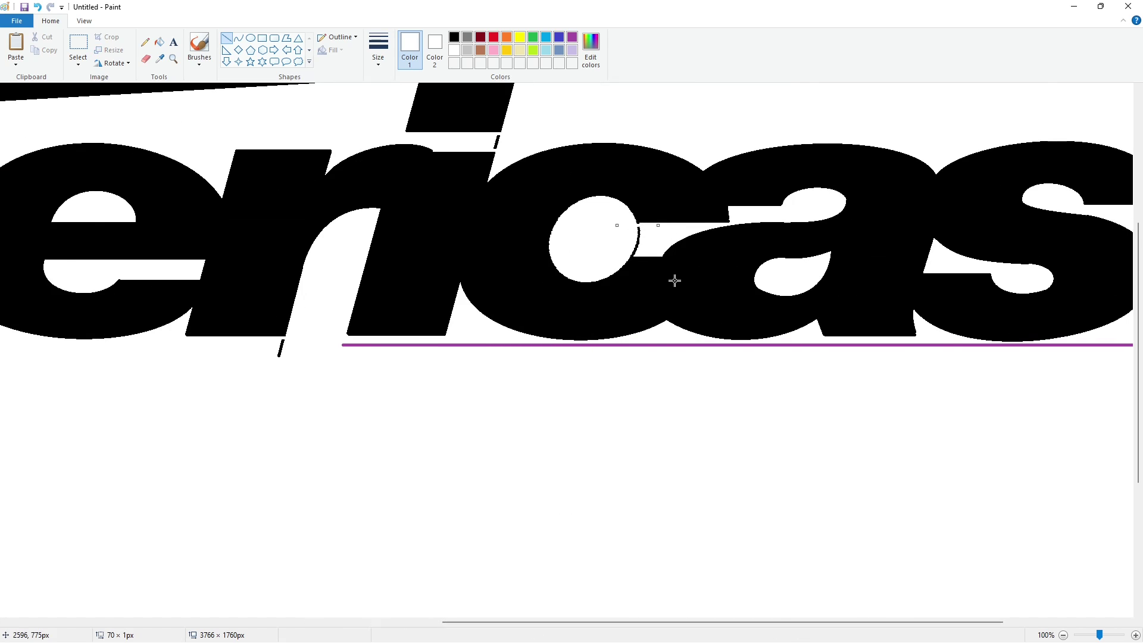
left_click(675, 280)
left_click_drag(634, 622, 715, 622)
Step: Fill the cut-off stray black pieces and the purple guideline under the letters with white
left_click(454, 37)
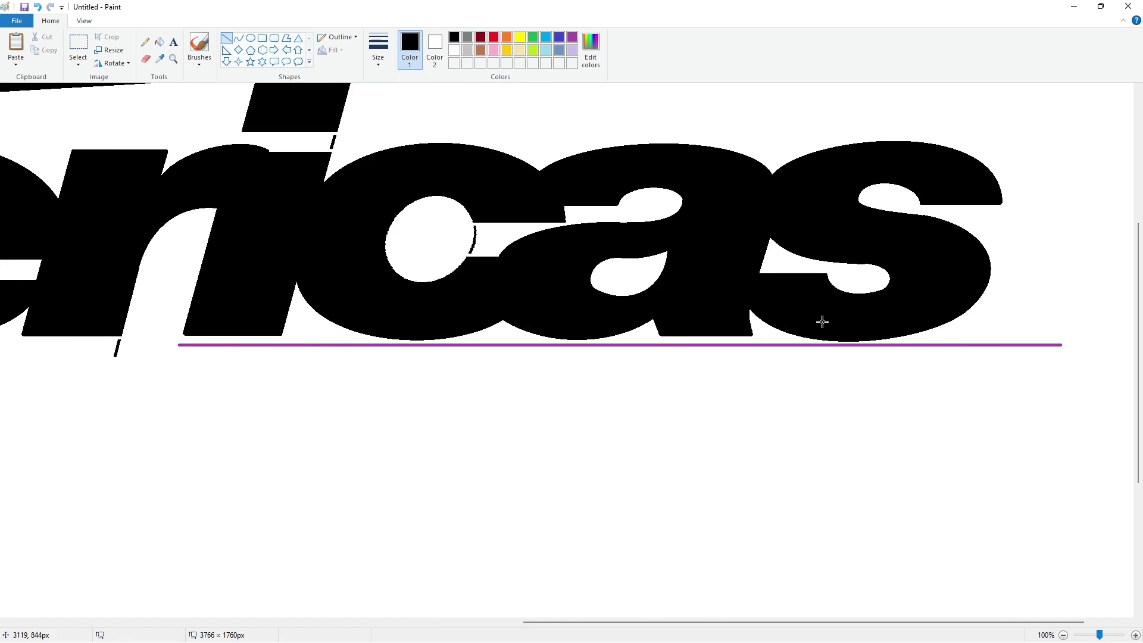
left_click(455, 50)
left_click_drag(855, 267, 865, 266)
scroll(721, 542, "left", 3)
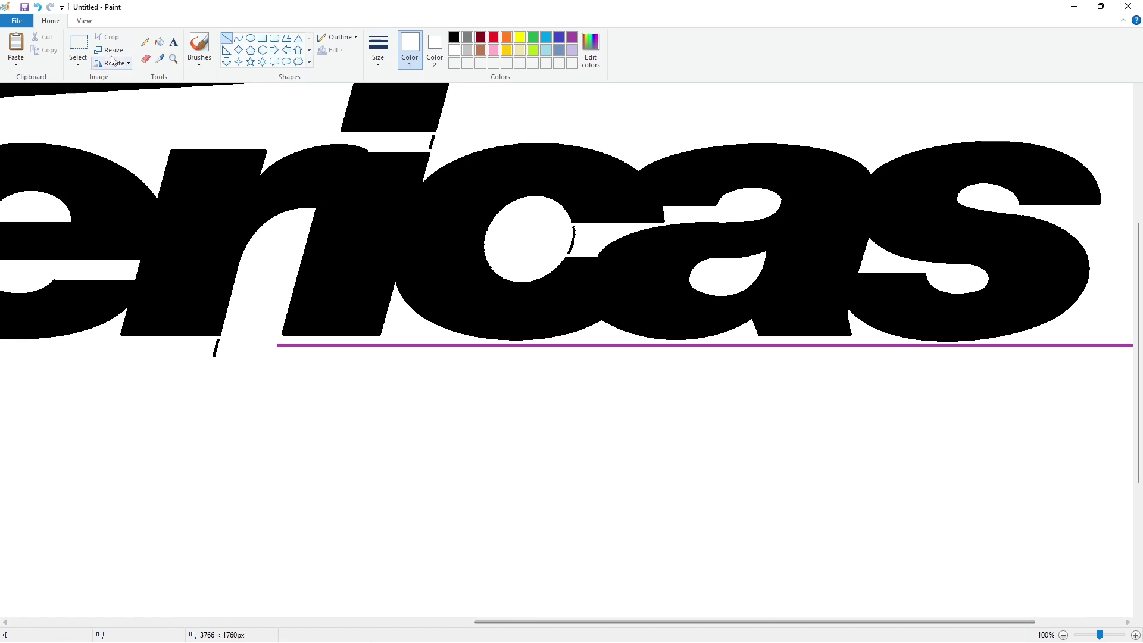
left_click(160, 42)
left_click(562, 342)
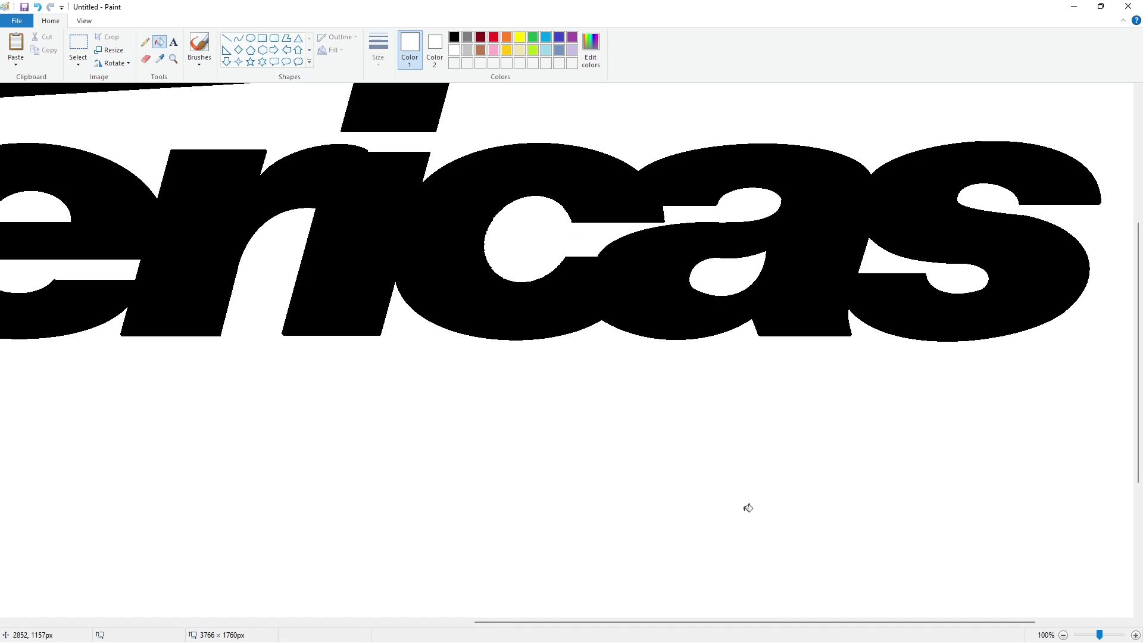
Step: Trim the top edge of the A's long bar with a white horizontal line about 1558 px long
scroll(587, 516, "left", 15)
scroll(915, 554, "up", 4)
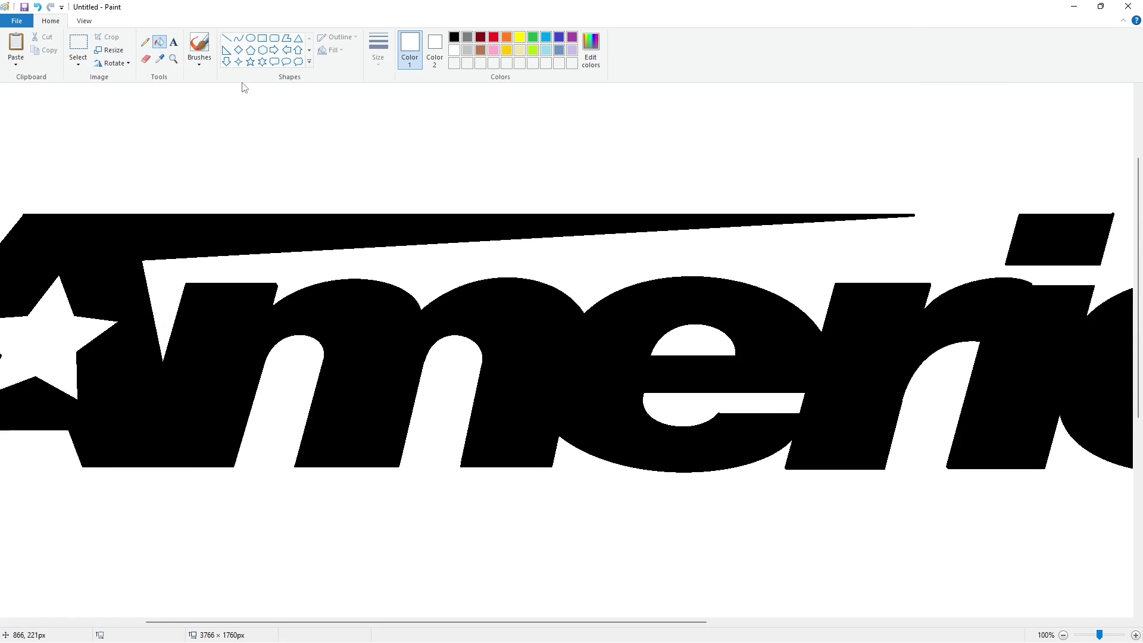
left_click(227, 38)
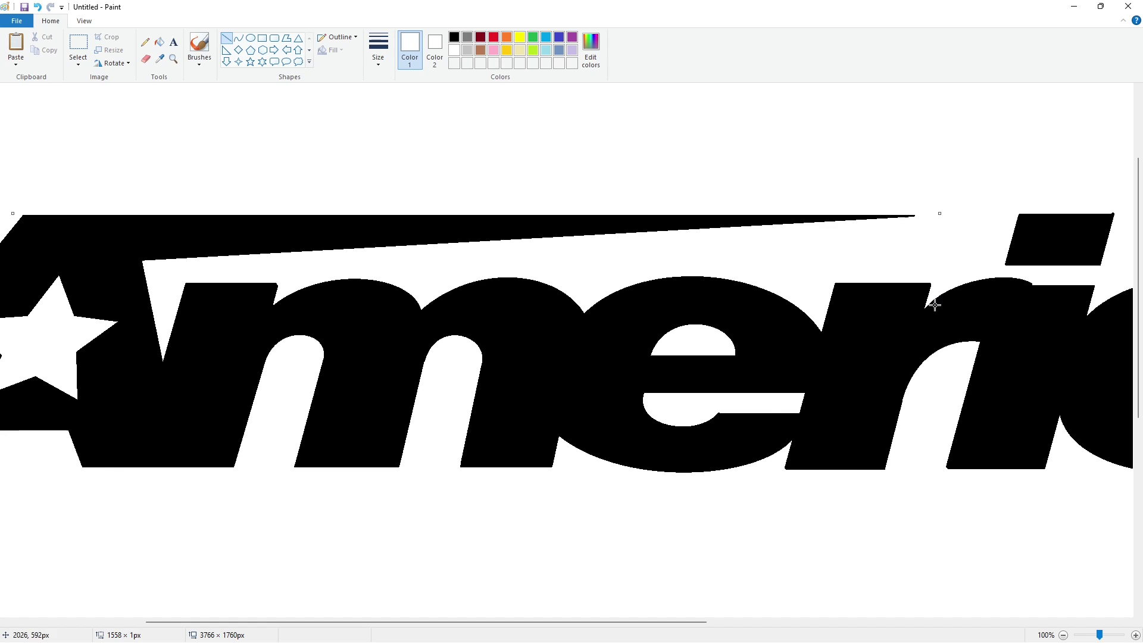
scroll(714, 429, "down", 2)
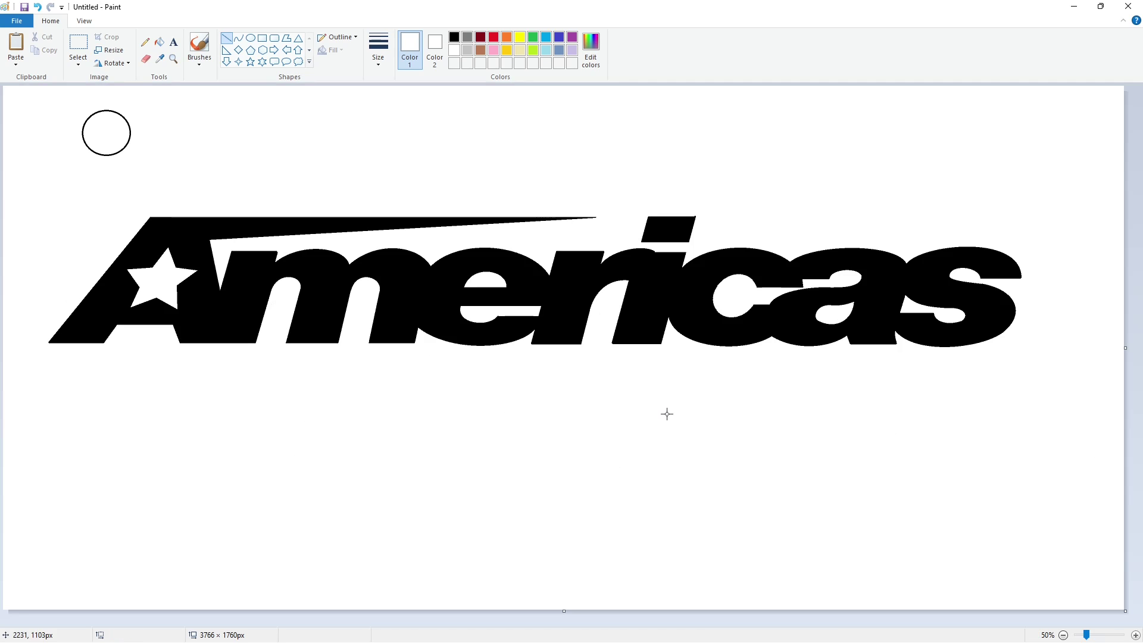
Step: Draw a black outlined oval above the Americas lettering, beside the existing circle
left_click(251, 38)
left_click(454, 37)
mouse_move(158, 371)
left_mouse_down()
mouse_move(207, 427)
mouse_move(210, 138)
left_mouse_up()
Step: Try a copy of the new oval skewed 10 degrees horizontally beneath the A
left_click(78, 43)
left_click_drag(160, 98, 258, 188)
key("ctrl+c")
key("ctrl+v")
left_click(109, 50)
double_click(146, 207)
type("10")
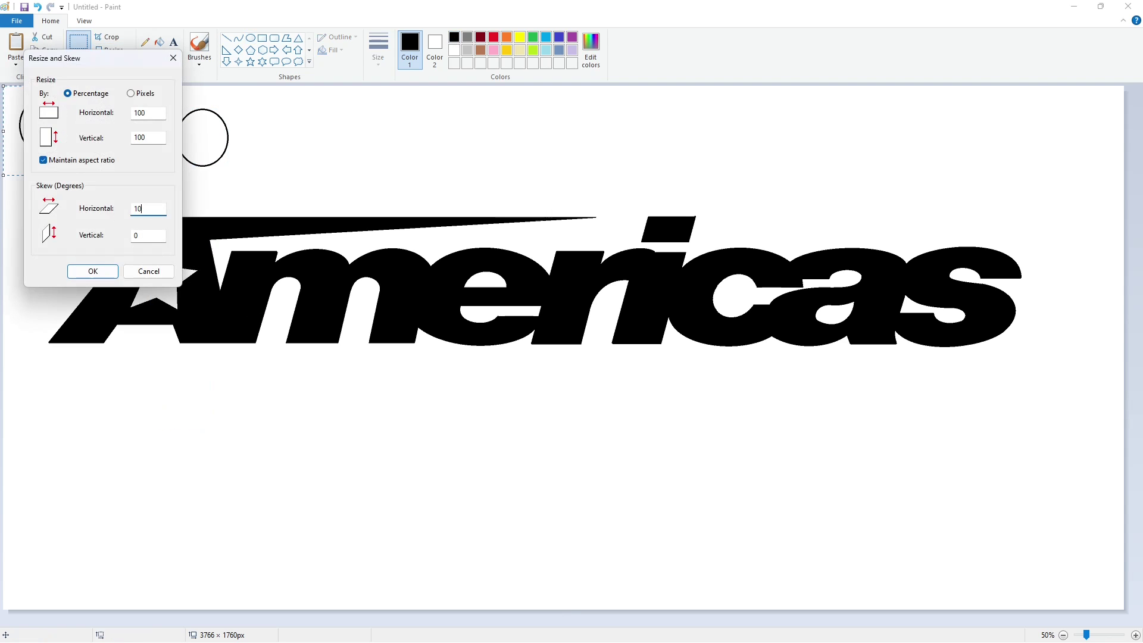
key("Return")
left_click_drag(55, 125, 185, 399)
key("Delete")
Step: Draw another, larger oval above the lettering and place a copy skewed 10 degrees horizontally beneath the A as the g's bowl
left_click(250, 38)
mouse_move(177, 110)
left_mouse_down()
mouse_move(222, 165)
mouse_move(230, 138)
mouse_move(207, 107)
mouse_move(281, 125)
left_mouse_up()
left_click(80, 47)
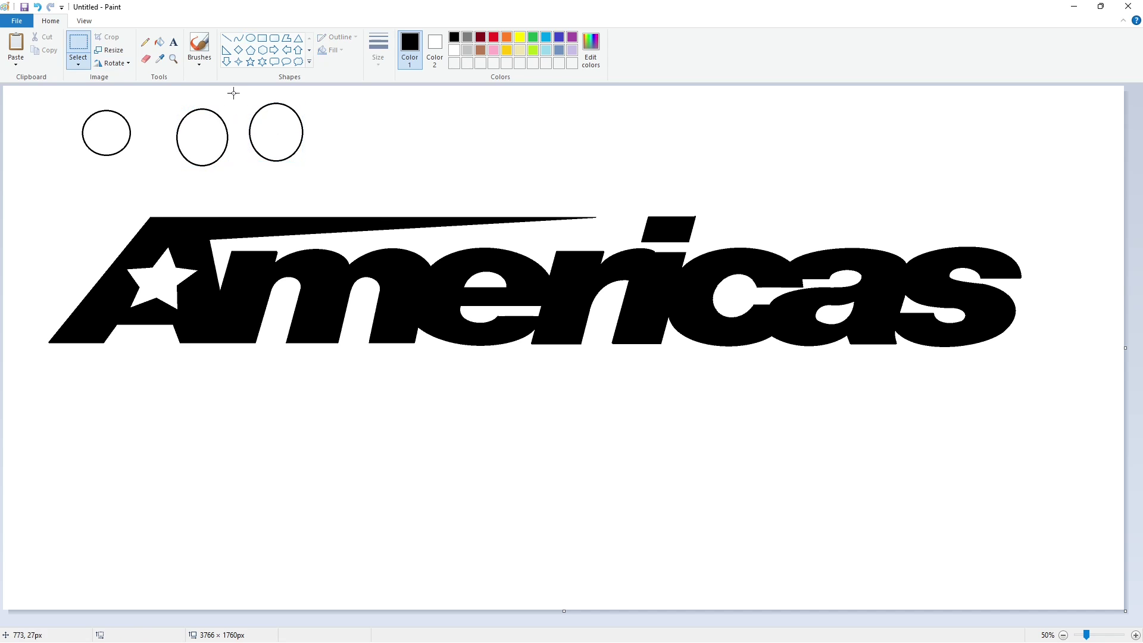
left_click_drag(235, 92, 347, 192)
key("ctrl+c")
key("ctrl+v")
left_click(115, 52)
type("10")
key("Return")
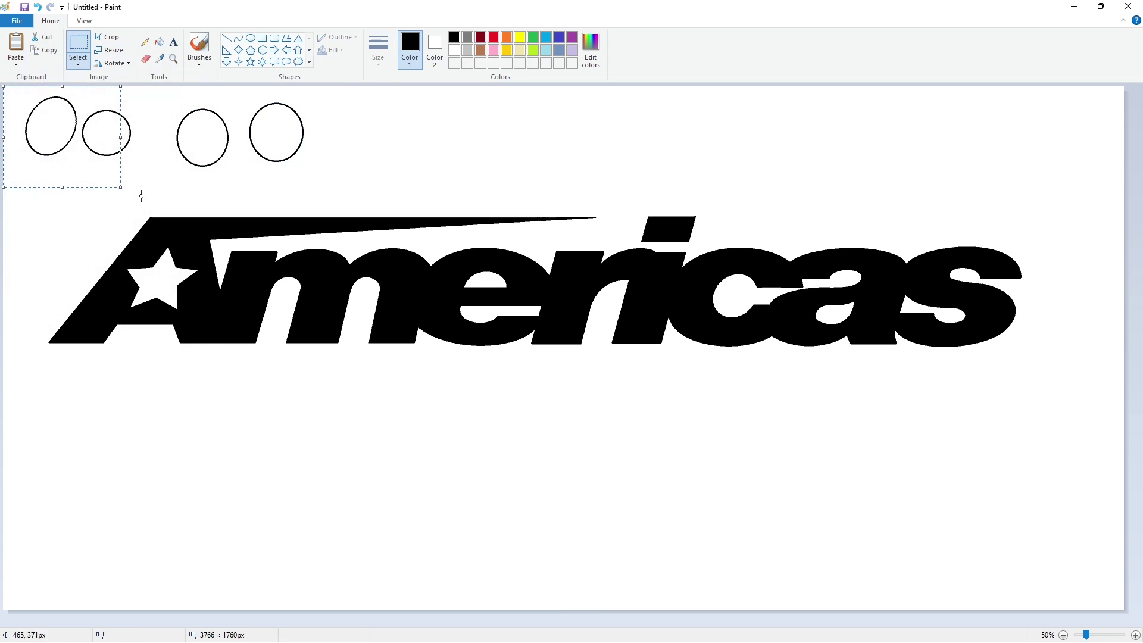
left_click_drag(57, 124, 191, 424)
Step: Draw the g's slanted stem with two parallel slanted lines joined by a short horizontal top edge
left_click(231, 40)
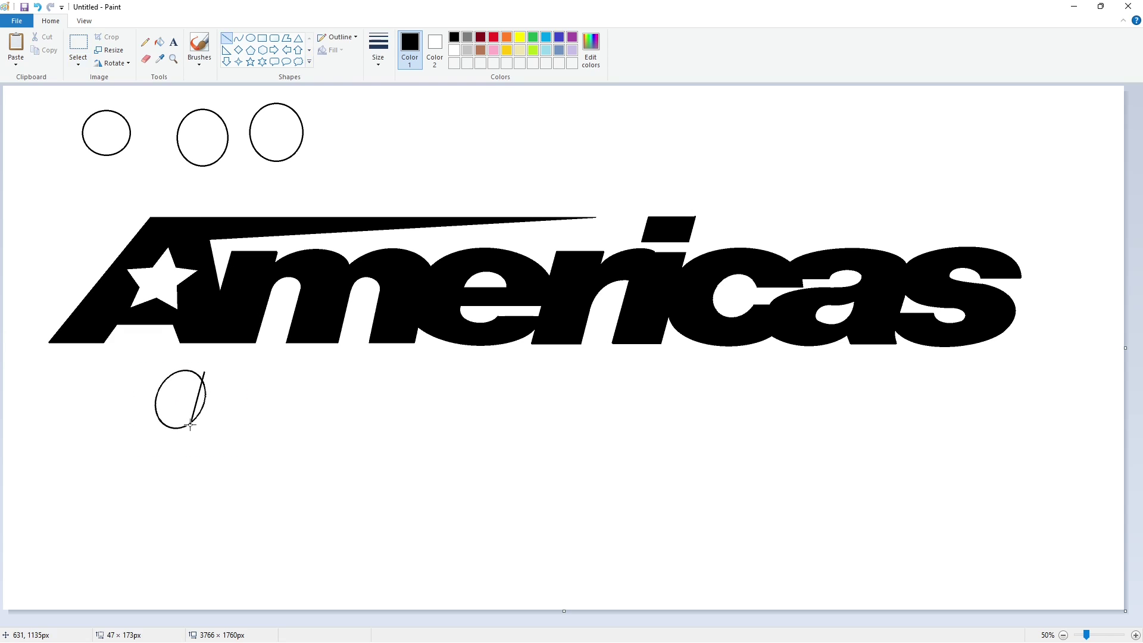
left_click(276, 405)
left_click(300, 379)
left_click_drag(228, 372, 205, 433)
left_click(315, 425)
left_click(238, 37)
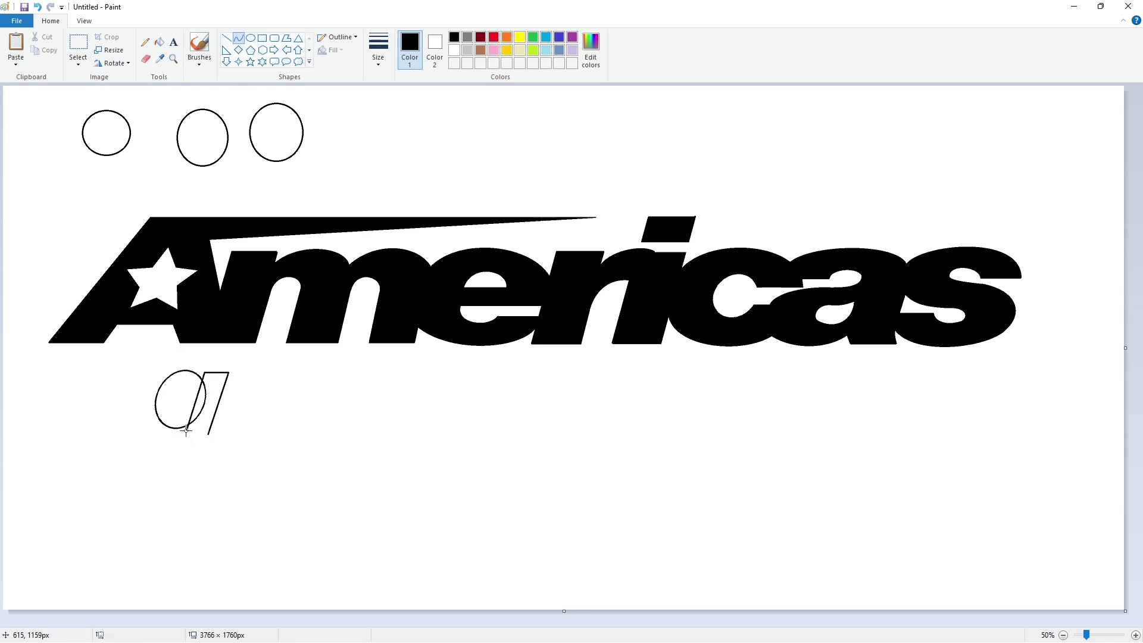
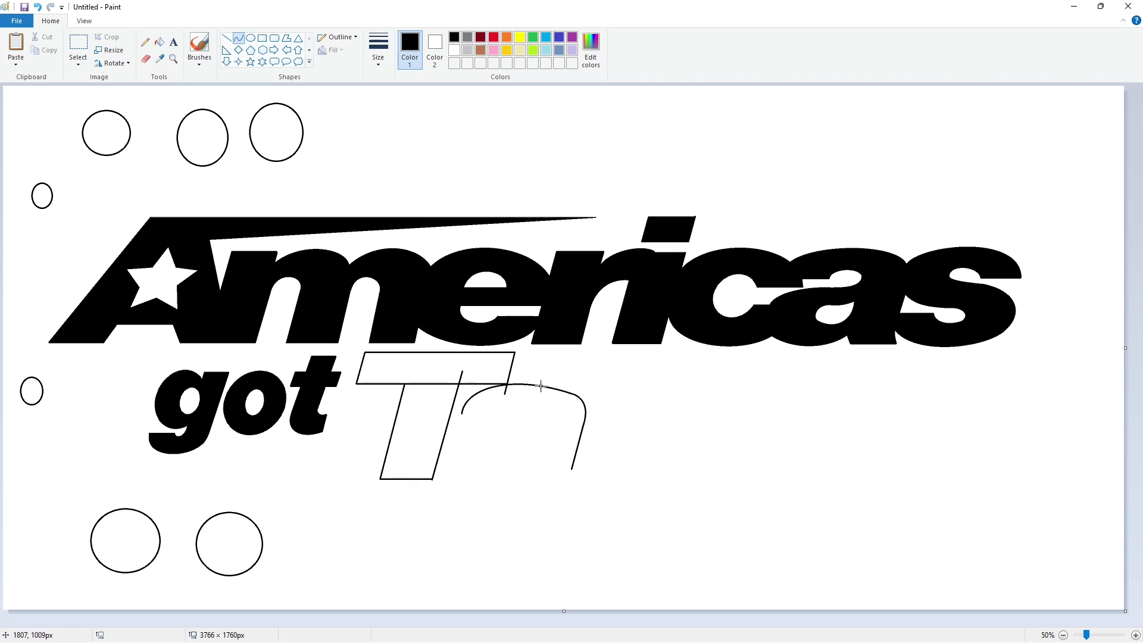
left_click_drag(571, 469, 571, 477)
left_click(607, 461)
key("ctrl+z")
Step: Straighten the right edge of the a after the T and extend it with a vertical line about 29 px long
left_click(226, 39)
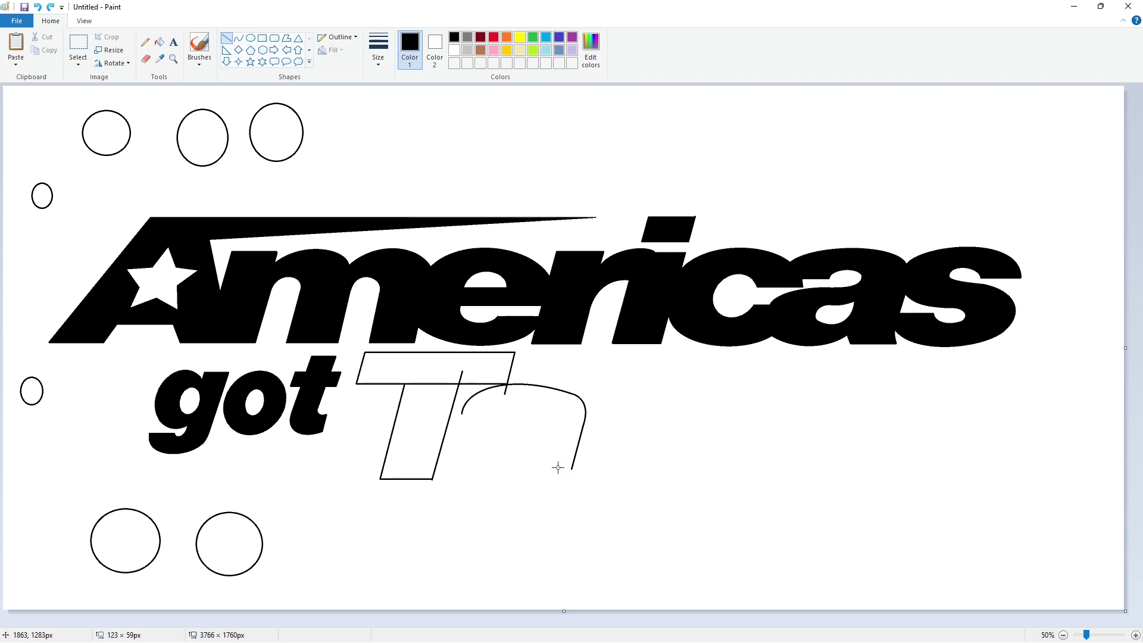
left_click_drag(585, 424, 570, 477)
left_click(640, 462)
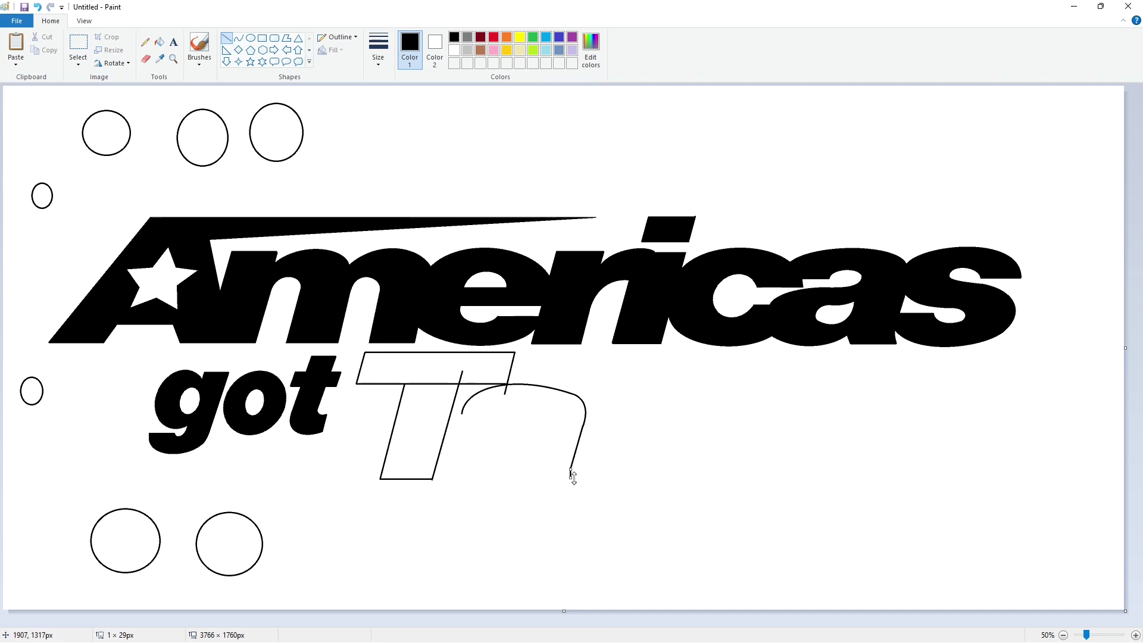
Step: Draw the horizontal end of the a's upper arc and the rounded inner curve of its upper opening
mouse_move(462, 414)
left_mouse_down()
mouse_move(535, 410)
mouse_move(536, 426)
mouse_move(513, 424)
mouse_move(446, 468)
mouse_move(525, 472)
left_mouse_up()
left_click(238, 38)
left_click(508, 403)
left_click(534, 403)
key("ctrl+z")
left_click(539, 421)
left_click(529, 425)
left_click(554, 426)
Step: Draw the a's rounded lower bowl and close its foot with a horizontal line about 151 px long
left_click_drag(513, 472, 401, 425)
left_click_drag(399, 428, 439, 508)
left_click(622, 488)
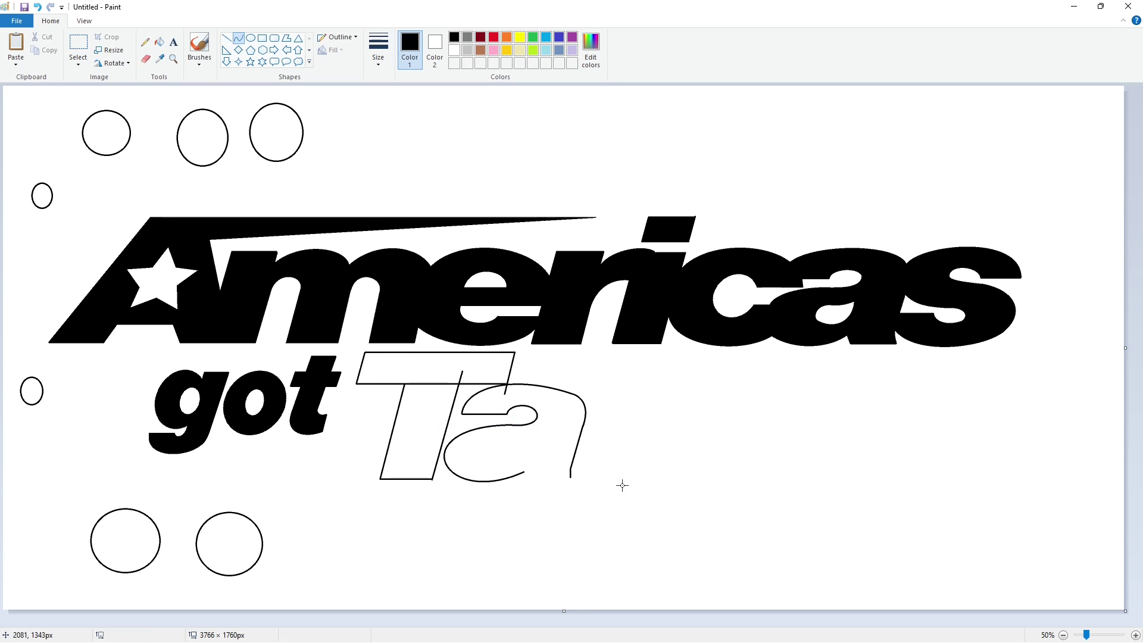
left_click(226, 37)
left_click_drag(526, 478, 572, 477)
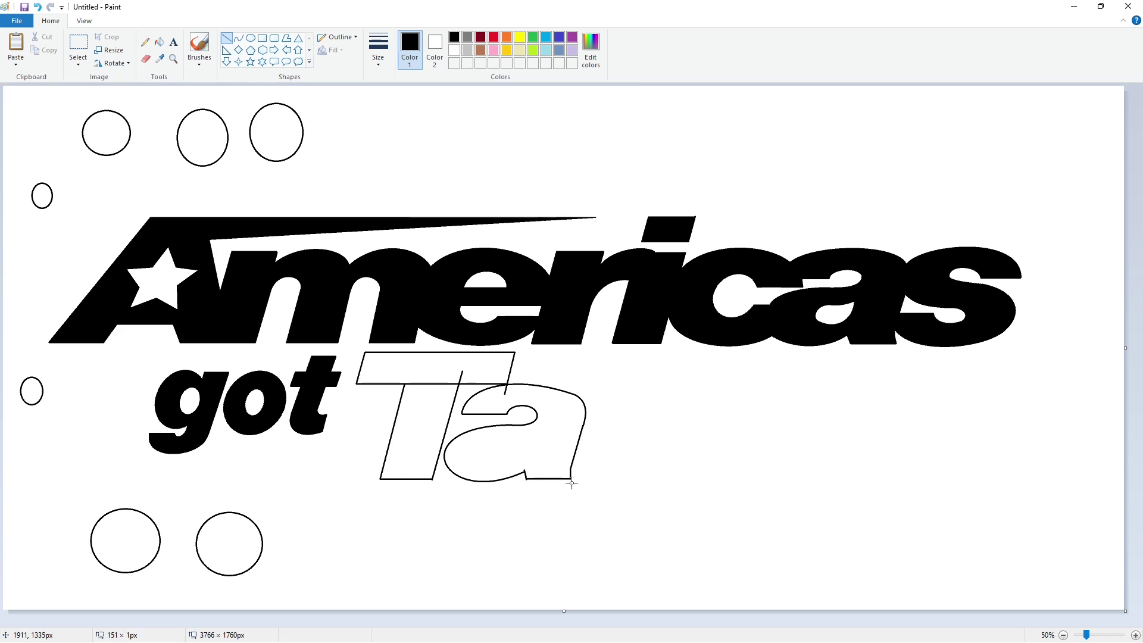
left_click(643, 477)
Step: Complete the a's curved lower inner opening and fill the T and the a with black
left_click(238, 37)
mouse_move(532, 438)
left_mouse_down()
mouse_move(499, 461)
mouse_move(517, 465)
mouse_move(492, 454)
mouse_move(514, 448)
left_mouse_up()
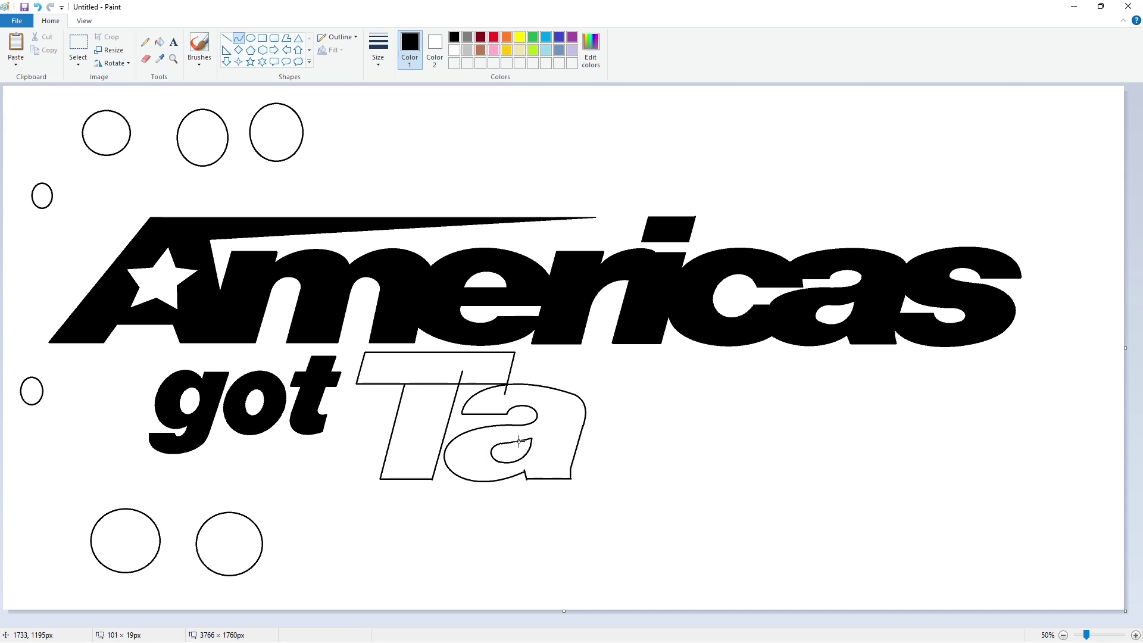
scroll(654, 566, "up", 1)
scroll(654, 567, "down", 7)
left_click_drag(476, 622, 642, 622)
left_click(160, 43)
left_click(524, 253)
left_click(506, 351)
left_click(768, 333)
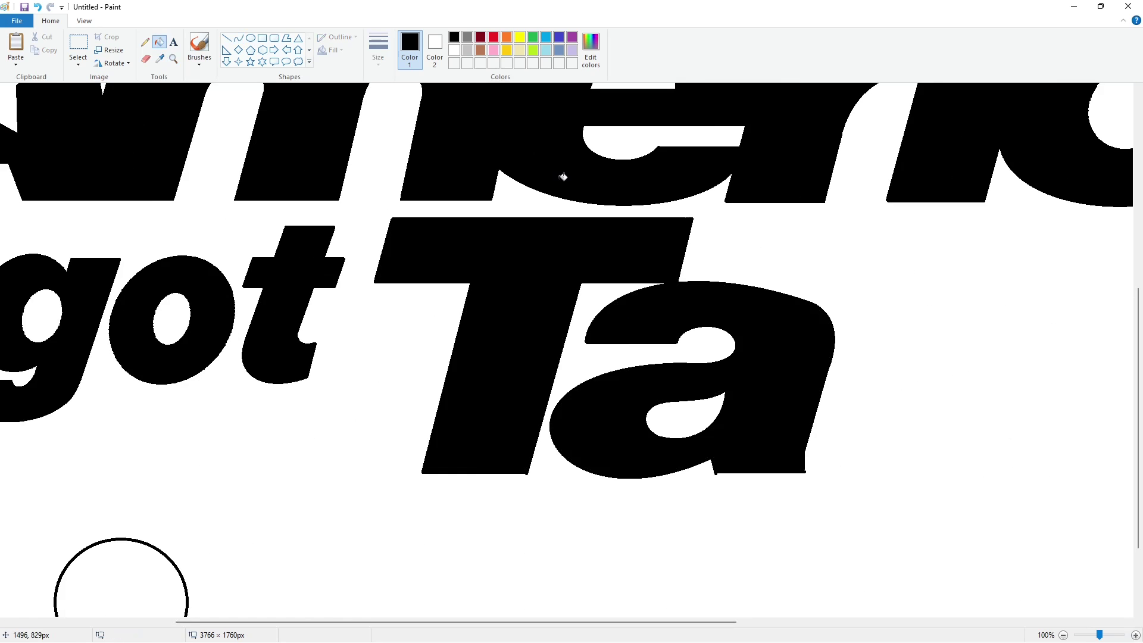
Step: Clean up the corners of the a's foot with short white and black lines
left_click(226, 38)
left_click(454, 50)
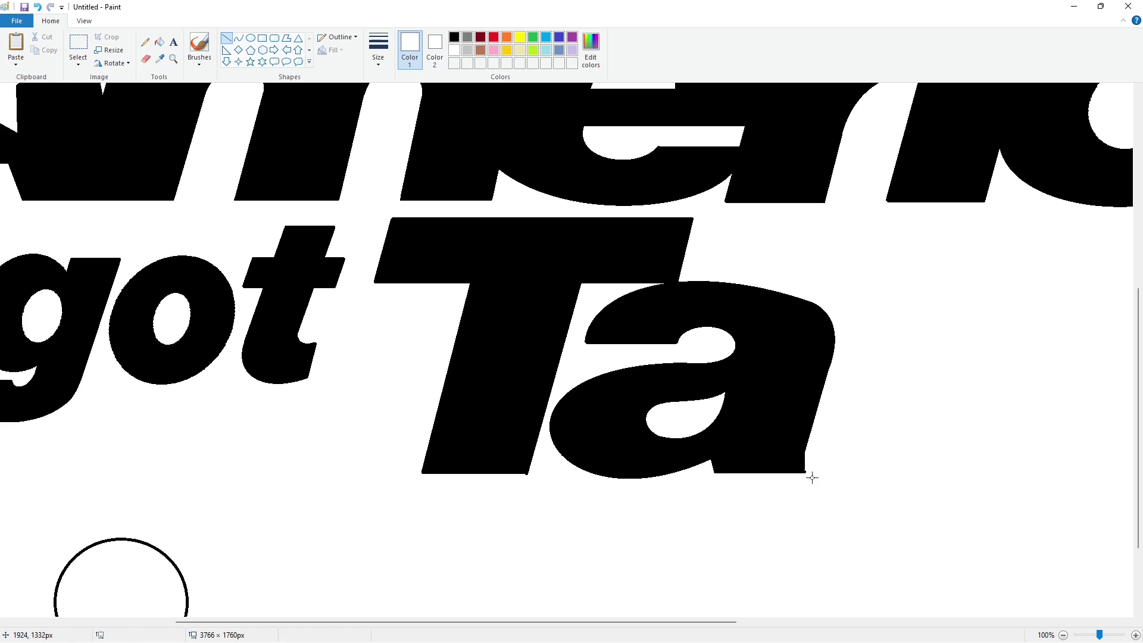
left_click_drag(806, 468, 808, 487)
left_click(455, 37)
left_click_drag(804, 466, 808, 468)
left_click(454, 50)
Step: Draw a long purple horizontal guideline beneath the T and a, and trim the T's foot with a white line about 45 px long
left_click(1063, 635)
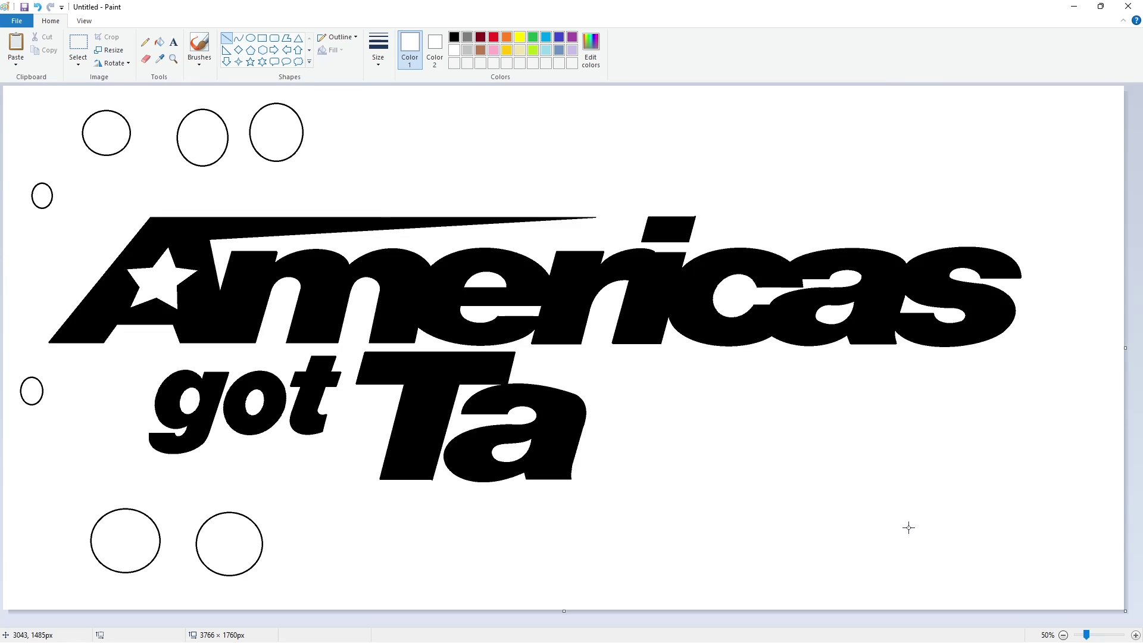
left_click(572, 37)
left_click_drag(416, 490, 934, 577)
scroll(773, 462, "up", 1)
left_click(455, 50)
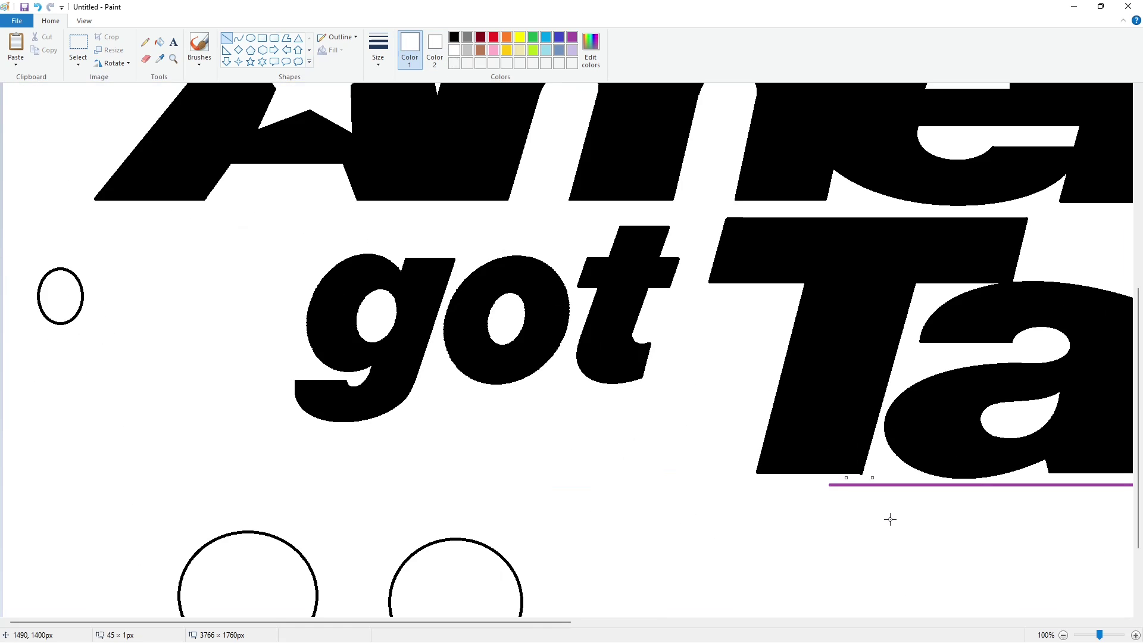
Step: Outline the l after the a as a tall slanted black parallelogram
scroll(887, 518, "down", 1)
left_click(454, 37)
left_click_drag(609, 353, 572, 478)
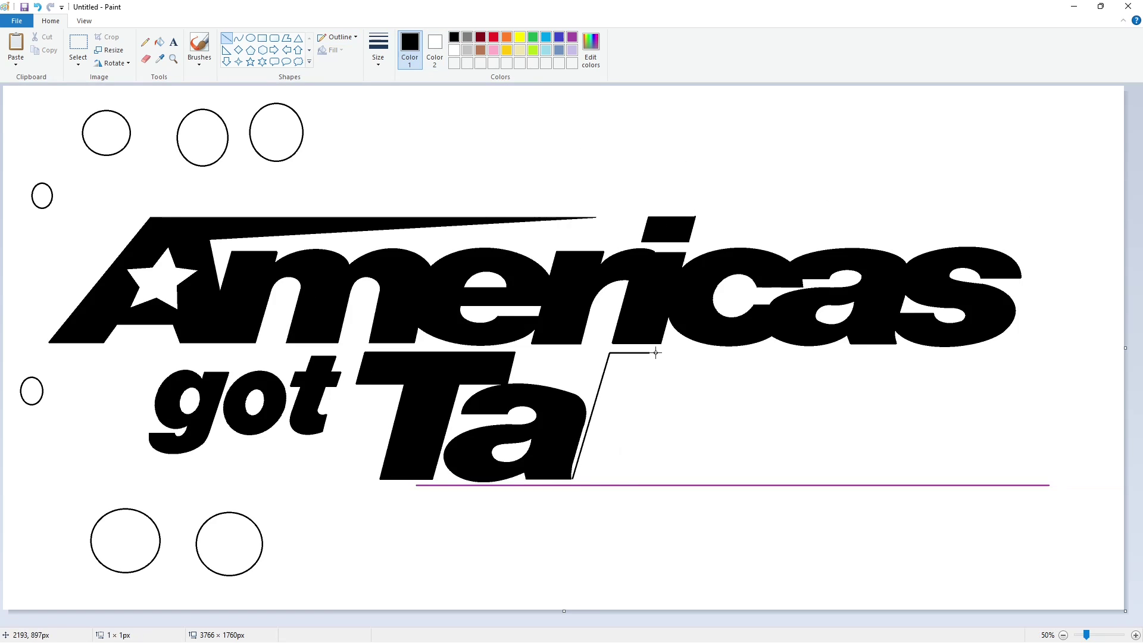
left_click_drag(656, 353, 621, 479)
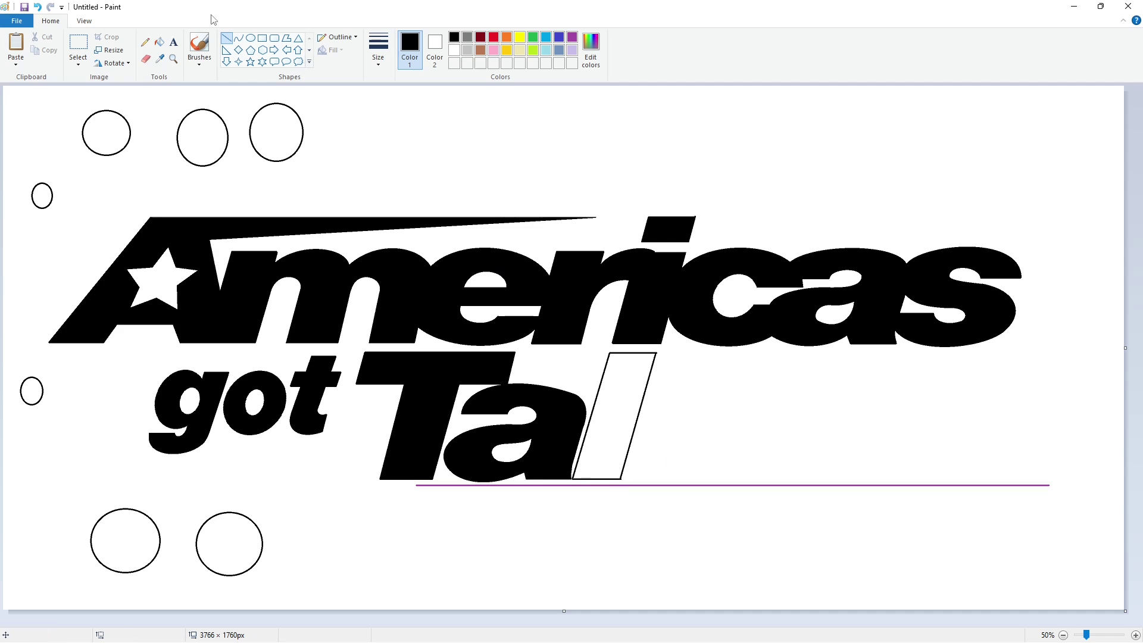
Step: Draw the e's top and bottom outer arcs beside the l and join their ends with a slanted line
left_click(238, 38)
mouse_move(637, 414)
left_mouse_down()
mouse_move(766, 414)
mouse_move(677, 376)
mouse_move(753, 377)
left_mouse_up()
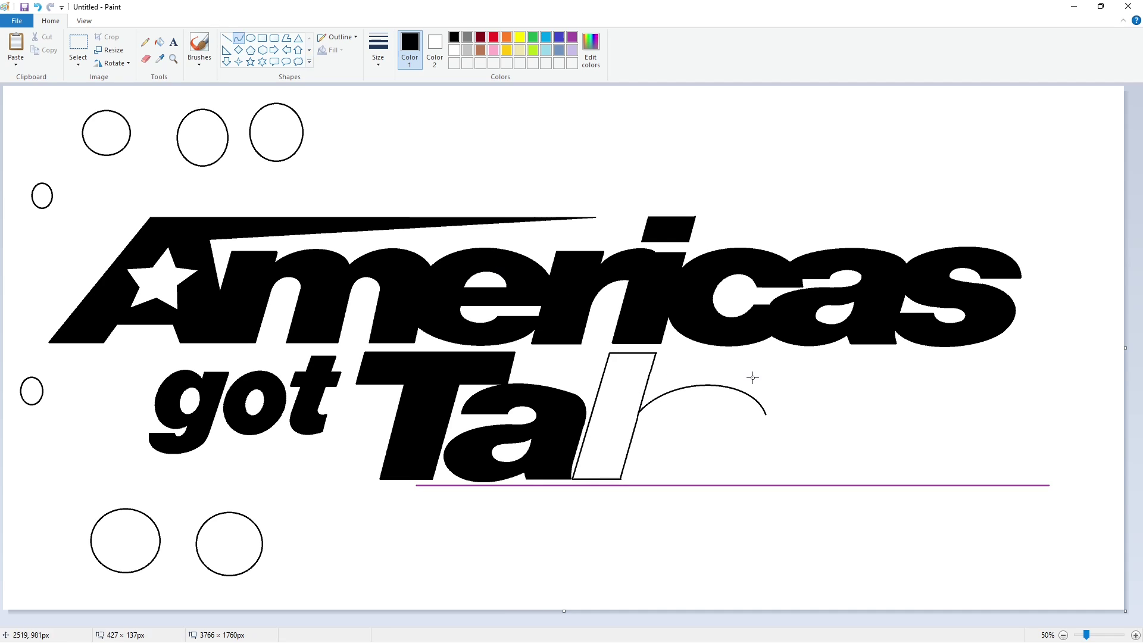
left_click(856, 428)
key("ctrl+z")
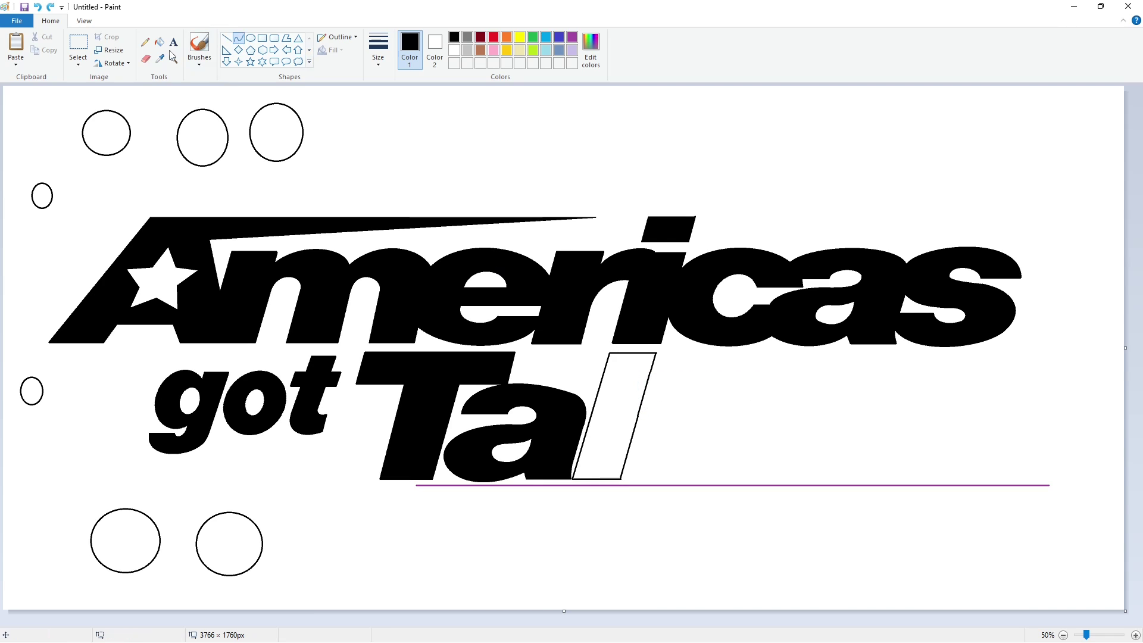
left_click(50, 7)
left_click_drag(629, 445, 750, 464)
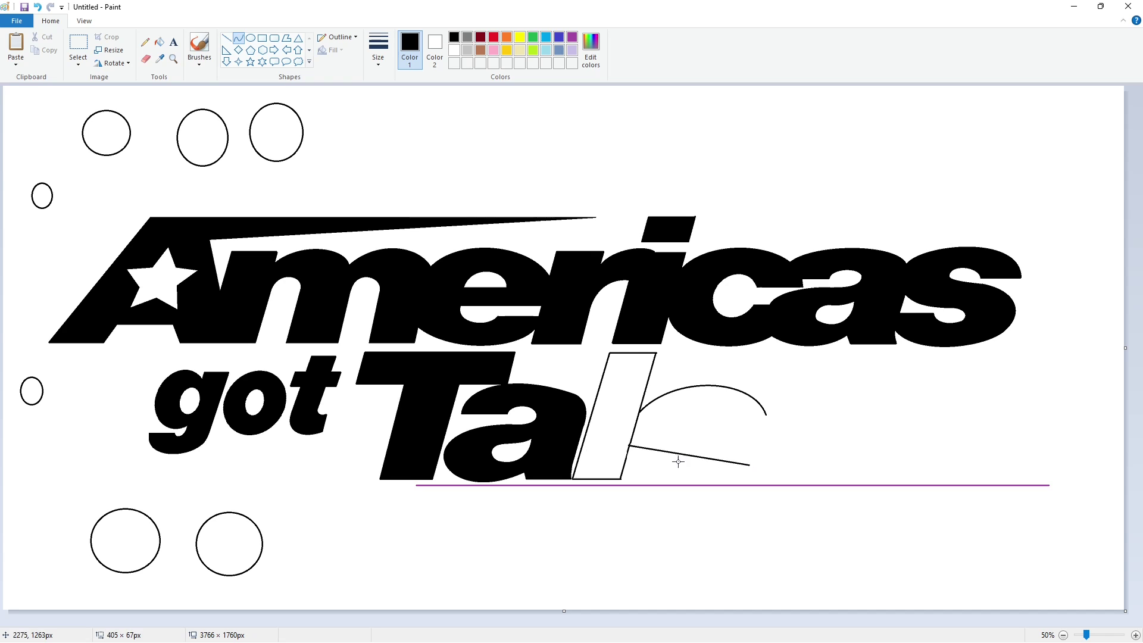
left_click_drag(678, 461, 800, 506)
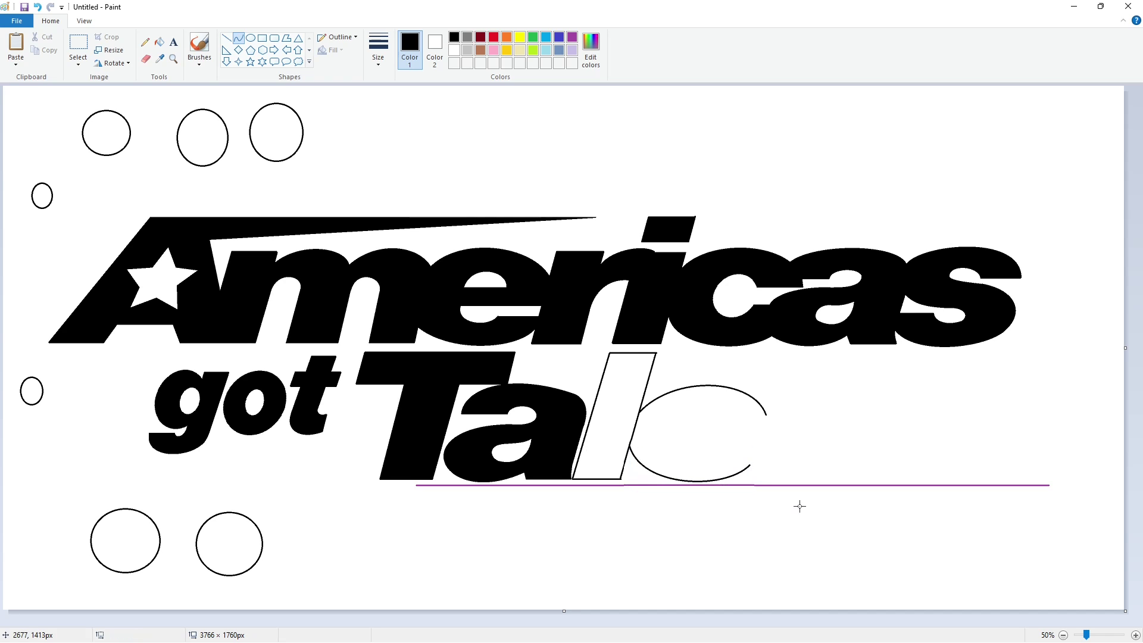
left_click(227, 38)
left_click_drag(776, 388, 748, 477)
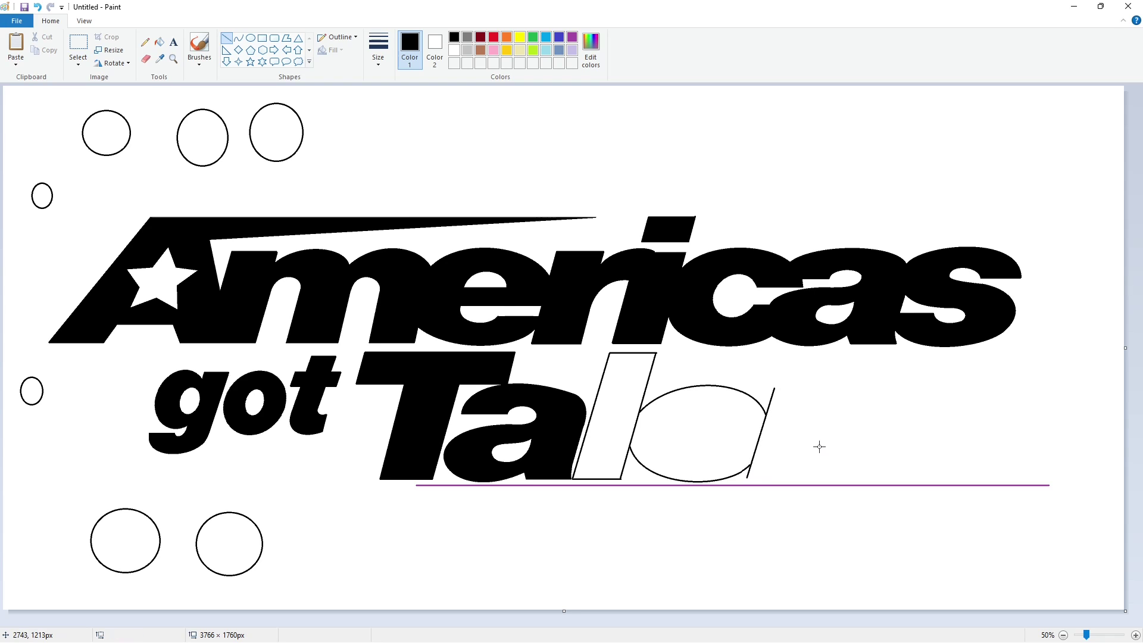
left_click_drag(676, 423, 757, 424)
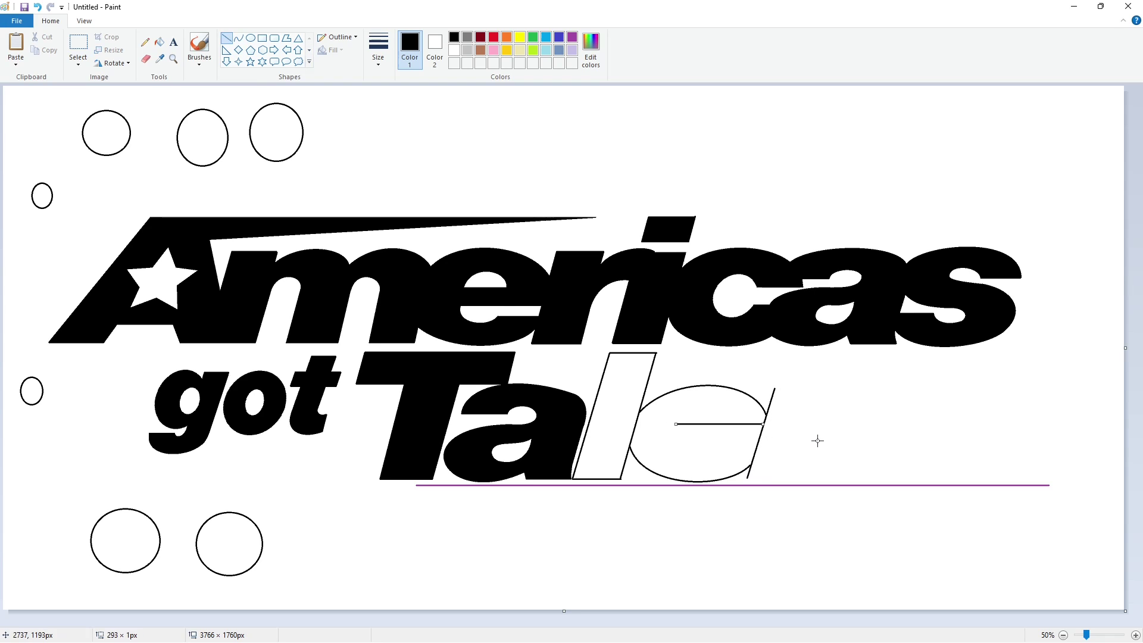
key("ctrl+z")
left_click_drag(675, 441, 757, 454)
left_click(795, 457)
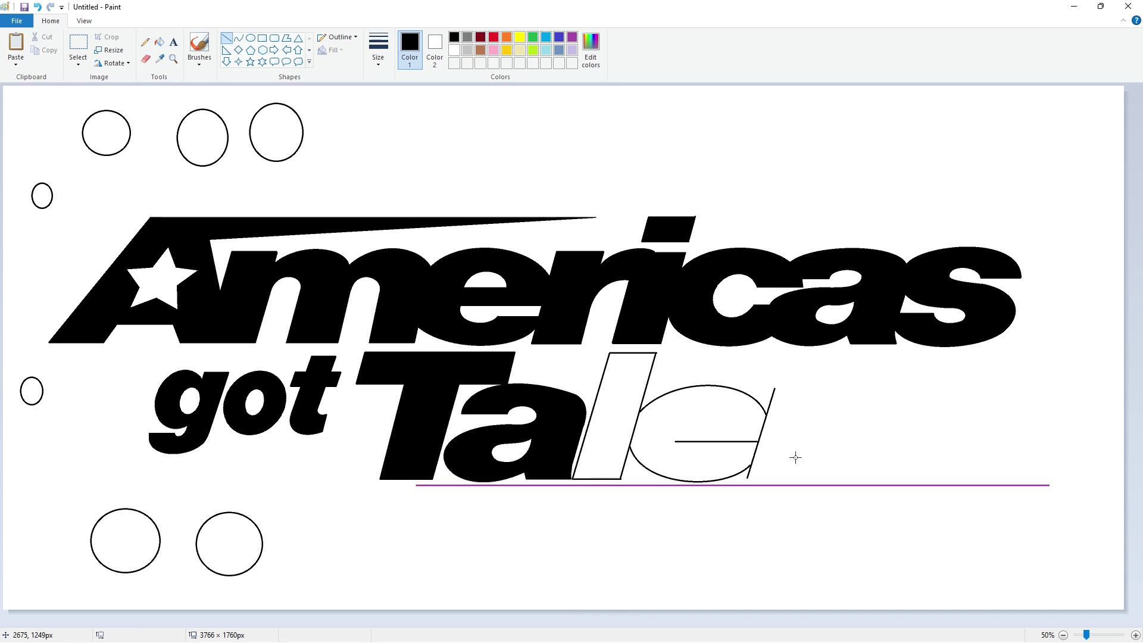
key("ctrl+z")
Step: Draw a horizontal line inside the e, running from its left interior to the slanted line
left_click_drag(675, 441, 758, 449)
left_click(798, 449)
left_click(238, 39)
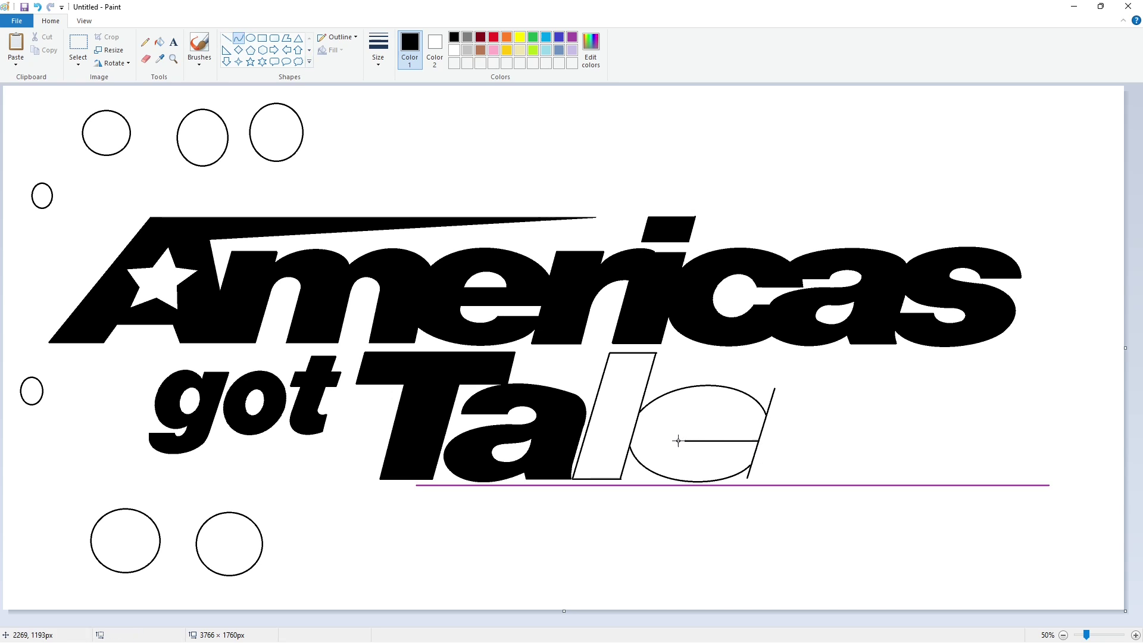
Step: Draw the e's lower counter with a curve and a straight edge, and add the crossbar's upper horizontal line about 259 px long
mouse_move(679, 441)
left_mouse_down()
mouse_move(715, 454)
mouse_move(672, 460)
left_mouse_up()
mouse_move(699, 458)
left_mouse_down()
mouse_move(760, 466)
mouse_move(764, 453)
left_mouse_up()
left_click(819, 459)
left_click(227, 38)
left_click_drag(677, 424, 757, 425)
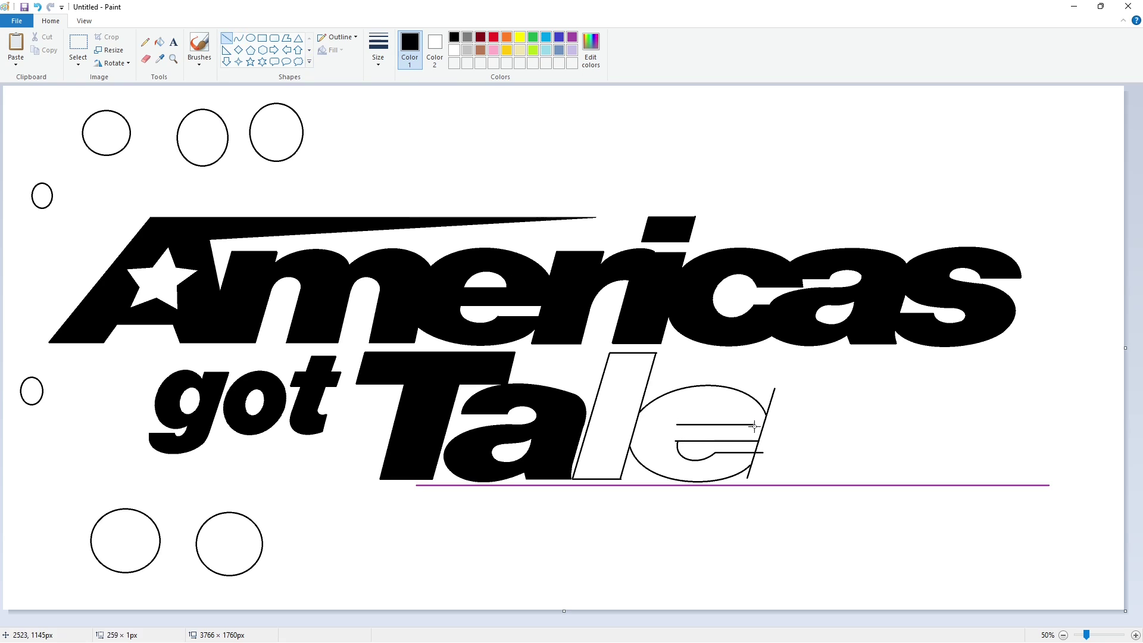
Step: Arch a curve above the e's crossbar to form its upper counter
left_click(239, 38)
left_click_drag(679, 425, 726, 425)
left_click_drag(690, 416, 684, 403)
Step: Outline the n's slanted left stem with straight lines, including its flat top and foot
mouse_move(723, 410)
left_mouse_down()
mouse_move(820, 388)
mouse_move(795, 478)
mouse_move(751, 478)
mouse_move(791, 484)
mouse_move(811, 428)
left_mouse_up()
left_click(807, 413)
left_click(226, 37)
key("ctrl+z")
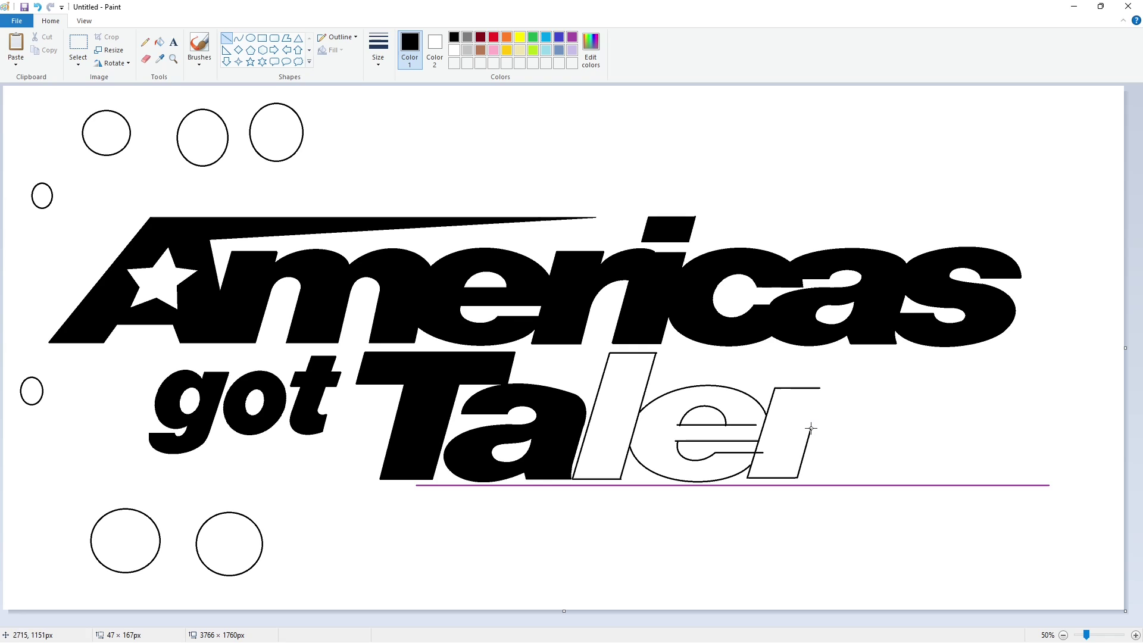
Step: Draw the n's inner arch and extend it down with a slanted line along the inside of the right leg
left_click(229, 41)
left_click(238, 37)
mouse_move(811, 428)
left_mouse_down()
mouse_move(844, 425)
mouse_move(851, 406)
mouse_move(834, 474)
left_mouse_up()
left_click(227, 38)
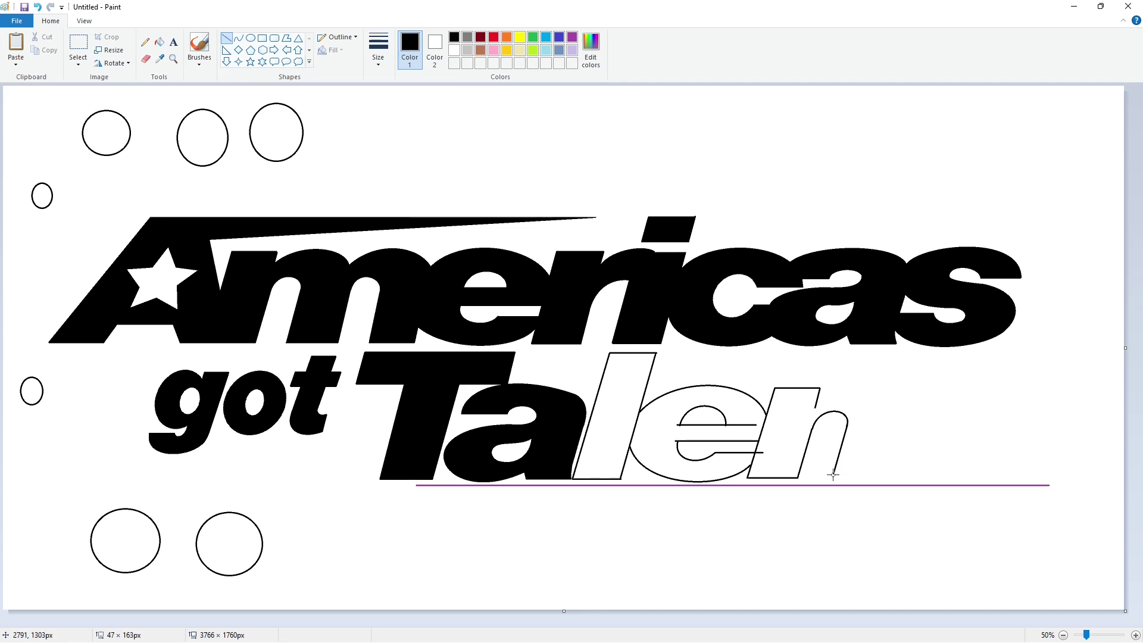
Step: Draw the n's outer top arch as a curve and add the flat foot of its right leg
left_click(238, 37)
mouse_move(815, 400)
left_mouse_down()
mouse_move(887, 392)
mouse_move(874, 379)
left_mouse_up()
left_click(227, 38)
left_click_drag(832, 476, 878, 476)
Step: Draw the final t's slanted left edge and curve its base outward beneath it
left_click(927, 444)
mouse_move(921, 359)
left_mouse_down()
mouse_move(892, 453)
mouse_move(959, 478)
mouse_move(886, 469)
mouse_move(903, 484)
left_mouse_up()
left_click(238, 38)
left_click(942, 527)
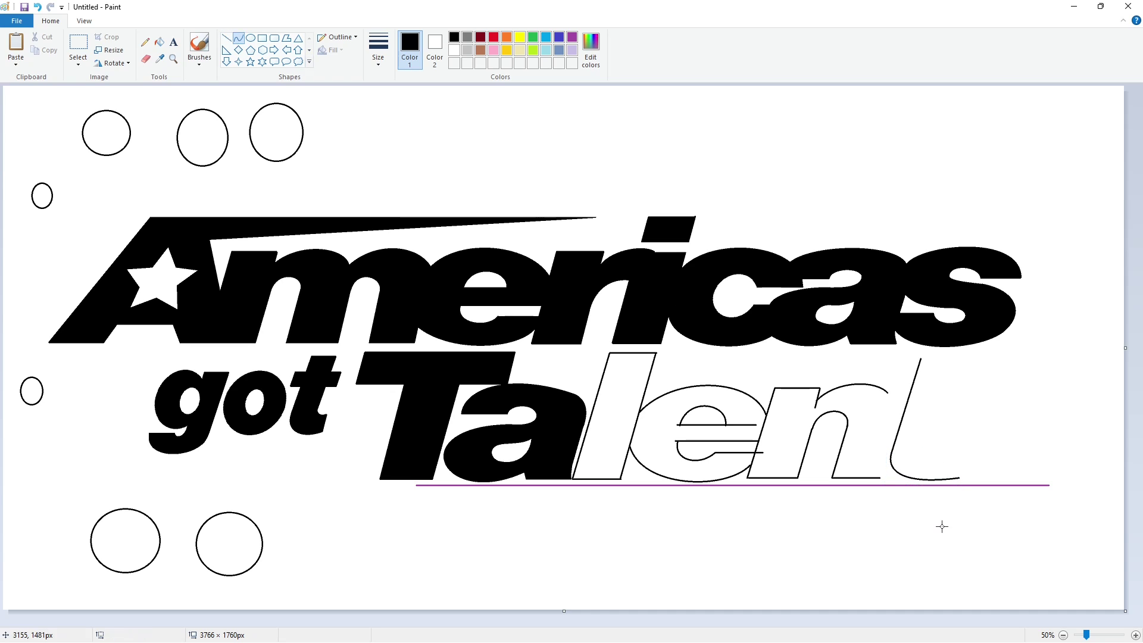
Step: Draw the final t's flat top, slanted right edge and small inner curve at its foot
left_click(226, 37)
mouse_move(922, 358)
left_mouse_down()
mouse_move(966, 359)
mouse_move(942, 442)
left_mouse_up()
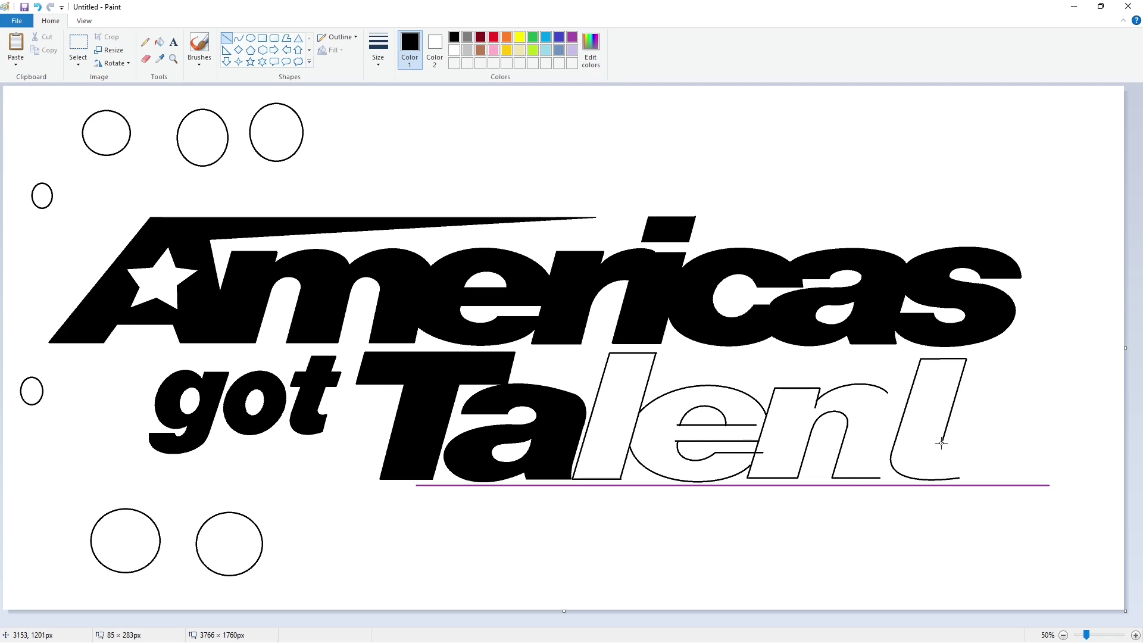
left_click(239, 37)
left_click(950, 455)
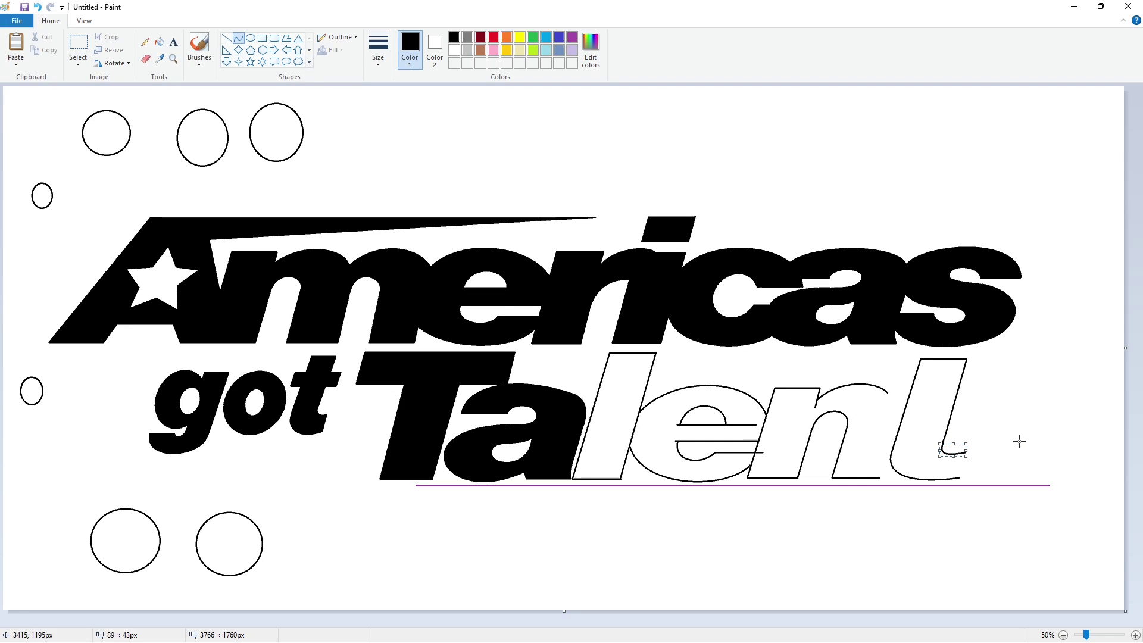
left_click(1018, 441)
Step: Close the final t's foot with a short slanted line joining its inner and outer curves
left_click(1136, 635)
left_click_drag(569, 623, 1086, 623)
left_click(226, 37)
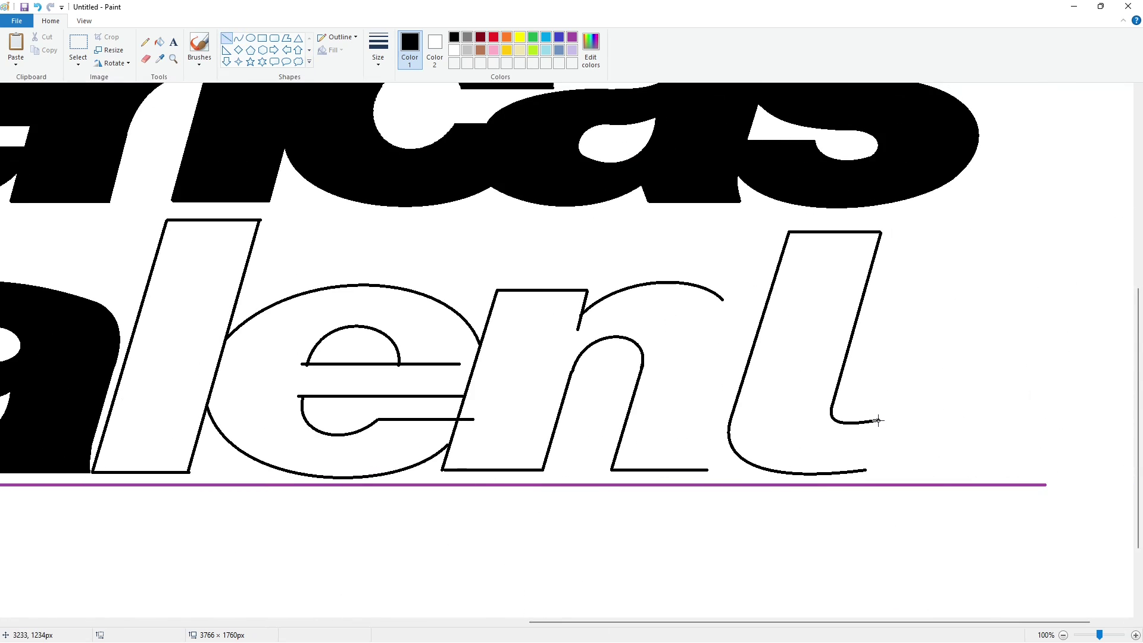
left_click_drag(879, 421, 866, 470)
scroll(931, 515, "down", 1, "ctrl")
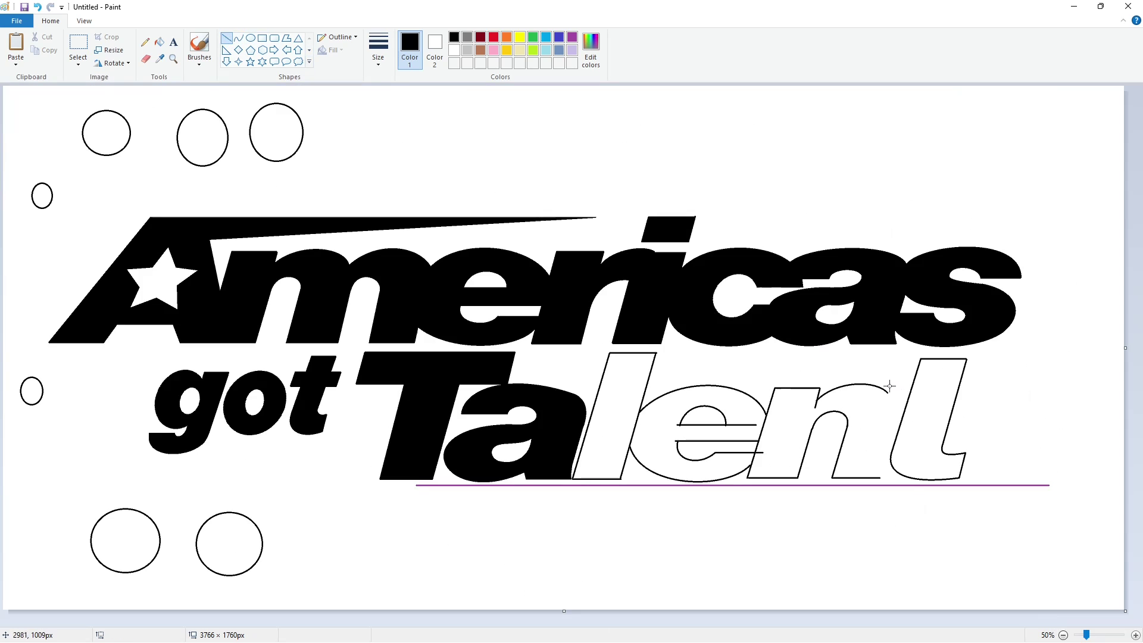
Step: Outline a slanted crossbar through the final t, starting at the end of the n's arch
mouse_move(890, 385)
left_mouse_down()
mouse_move(982, 401)
mouse_move(944, 403)
mouse_move(961, 398)
left_mouse_up()
left_click(1021, 418)
left_click(1026, 398)
key("ctrl+z")
left_click_drag(979, 410, 886, 410)
left_click(1002, 401)
left_click(1030, 425)
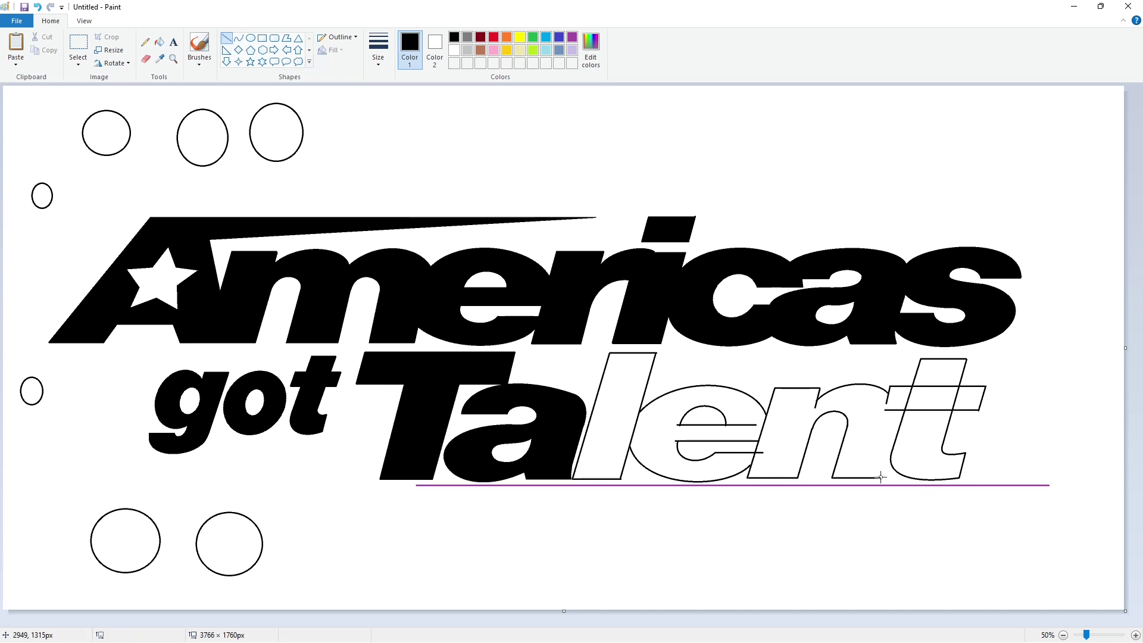
Step: Draw the n's slanted right edge up from its foot and join it to the t's crossbar with a curve
left_click_drag(881, 476, 897, 424)
left_click(238, 38)
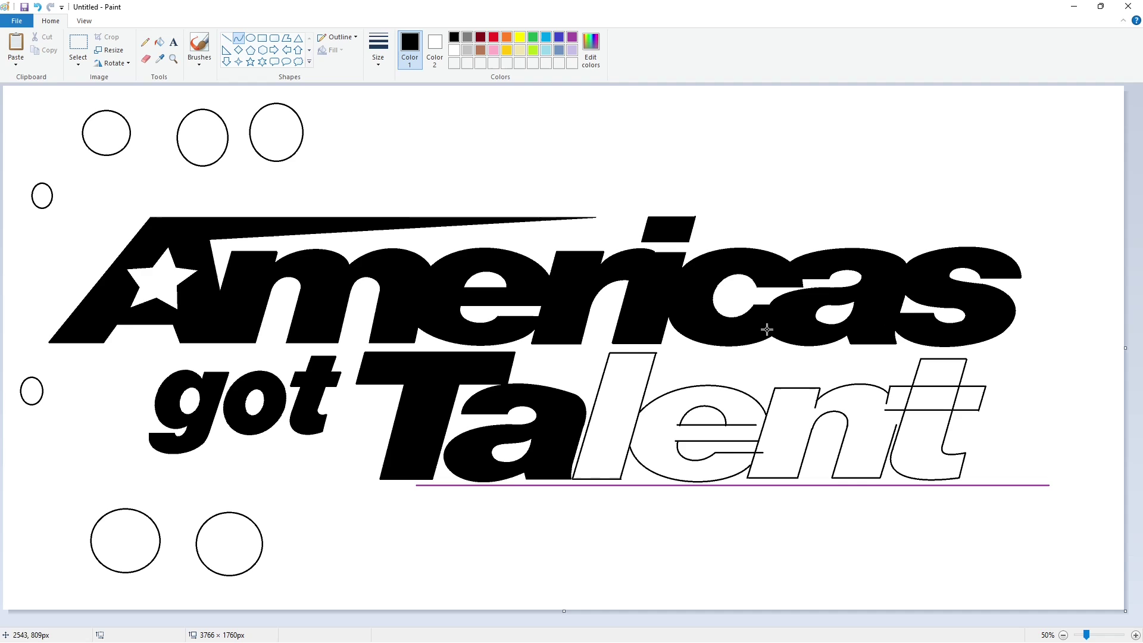
left_click(897, 415)
left_click(963, 457)
Step: Fill the l, e, n and final t of Talent with black, including the sections of the t's crossbar
left_click(159, 42)
left_click(615, 397)
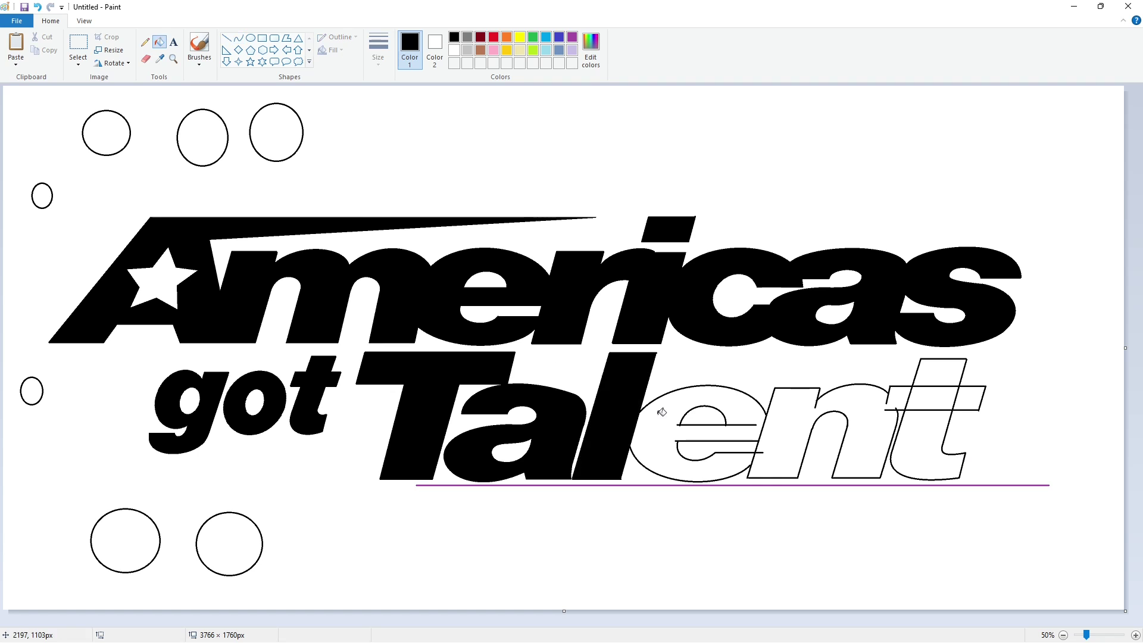
left_click(660, 415)
left_click(875, 412)
left_click(933, 399)
left_click(936, 375)
left_click(969, 397)
left_click(921, 439)
Step: Trim the l's lower and upper right corners with short white lines
left_click_drag(637, 623, 857, 623)
scroll(482, 258, "up", 4)
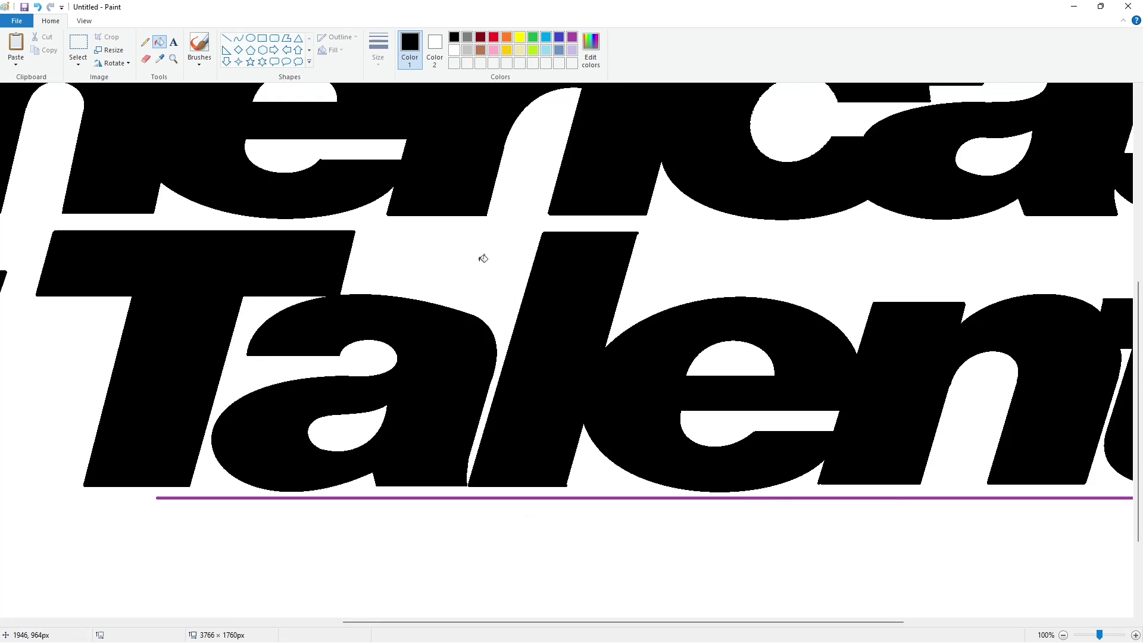
left_click(227, 38)
left_click(454, 50)
left_click_drag(570, 481, 569, 488)
left_click_drag(638, 246, 644, 218)
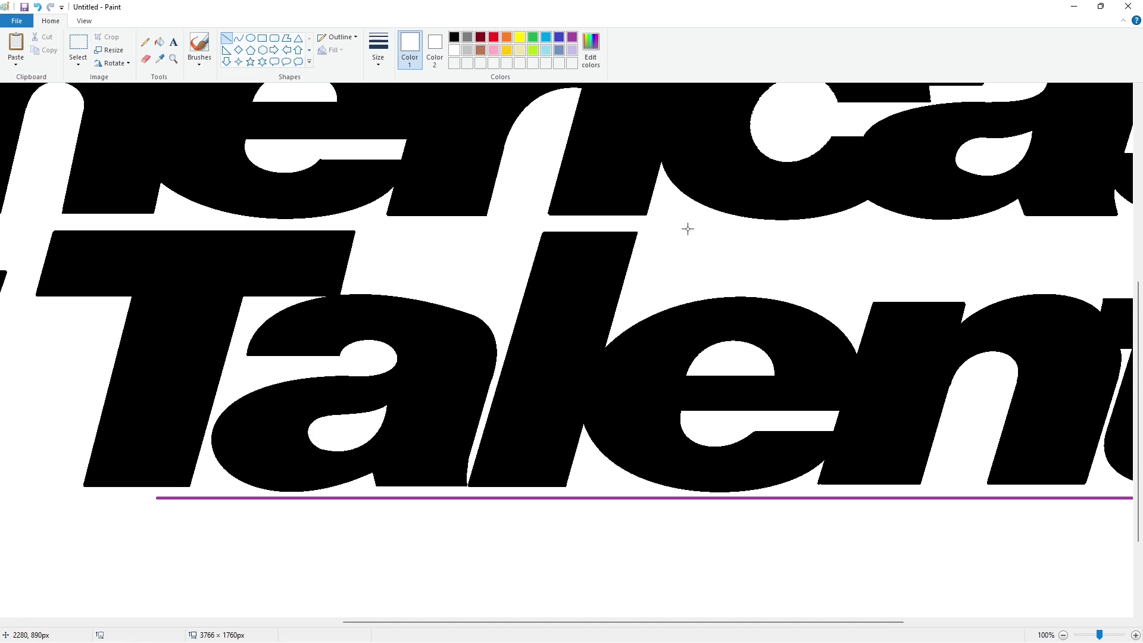
Step: Clean up the corners and edges of the n and the t's crossbar with short black and white lines
left_click_drag(721, 621, 836, 621)
left_click(454, 37)
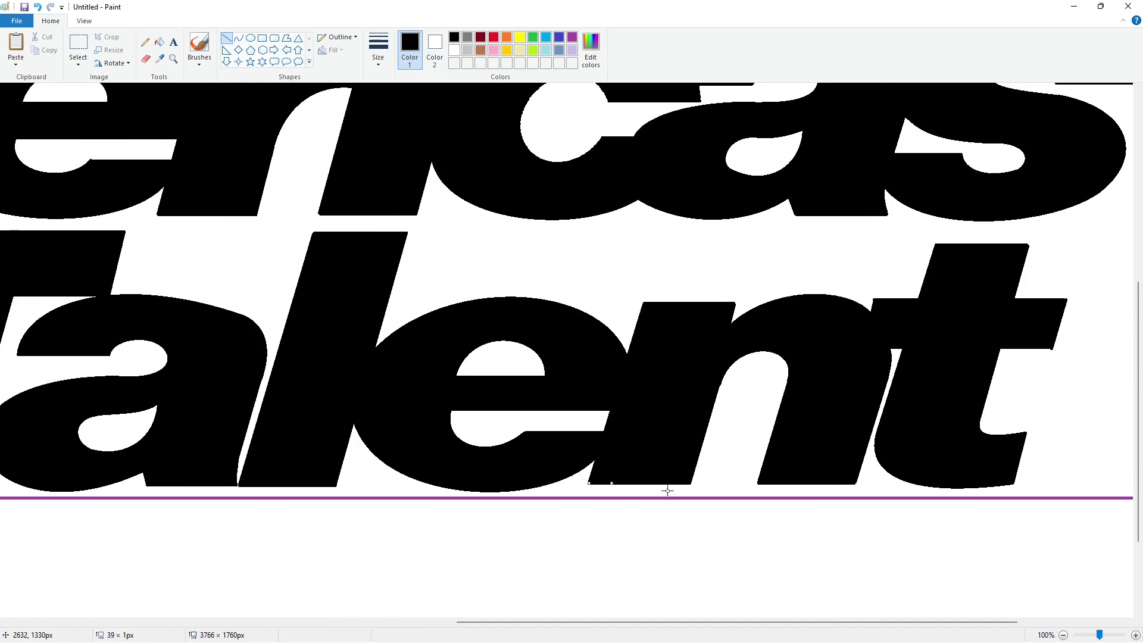
left_click(454, 50)
mouse_move(723, 381)
left_mouse_down()
mouse_move(725, 393)
mouse_move(777, 395)
left_mouse_up()
scroll(723, 569, "right", 3)
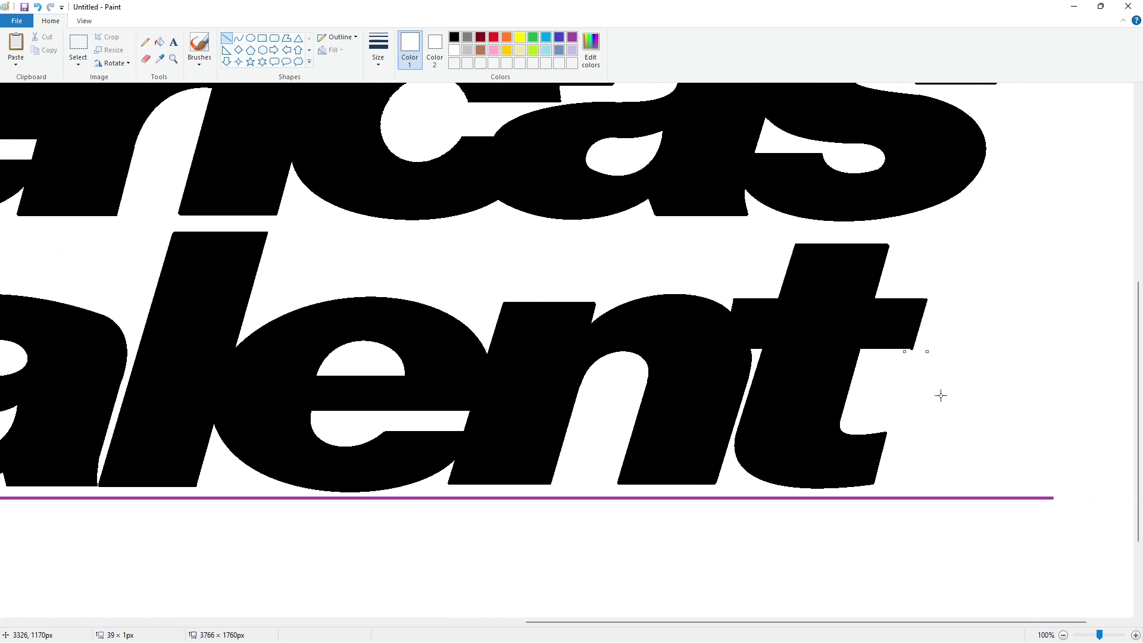
left_click(454, 38)
left_click(734, 306)
Step: Erase the purple guideline beneath Talent by filling it with white
left_click(159, 42)
left_click(454, 50)
left_click(498, 497)
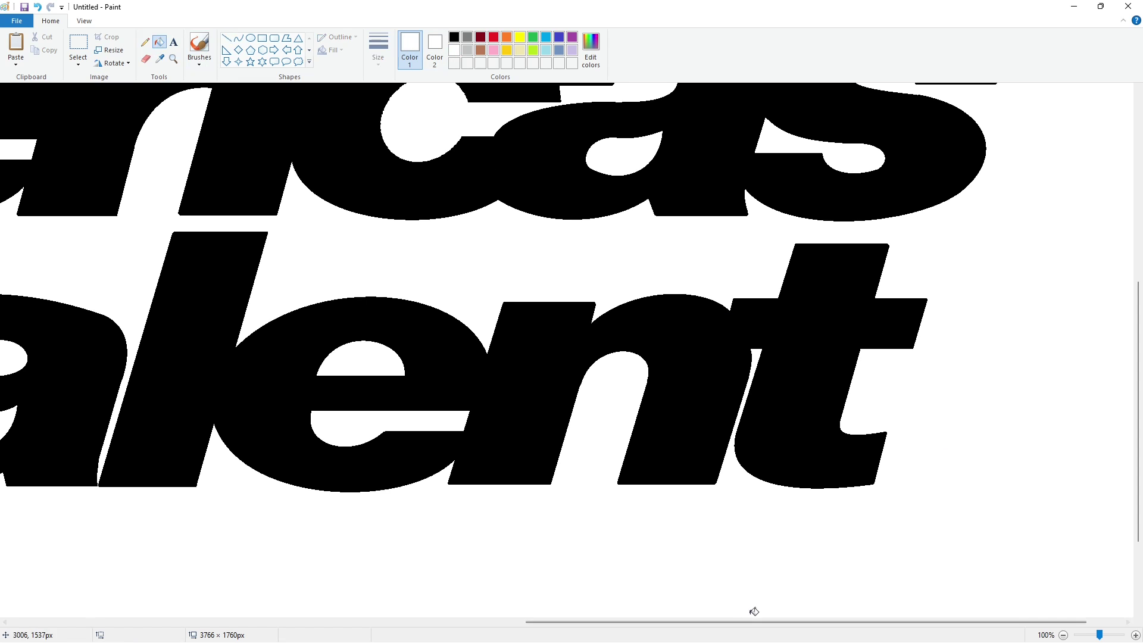
Step: Fill the spare ellipses around the logo with black
left_click_drag(753, 620, 315, 616)
left_click(1063, 635)
left_click(454, 38)
left_click(275, 132)
left_click(203, 137)
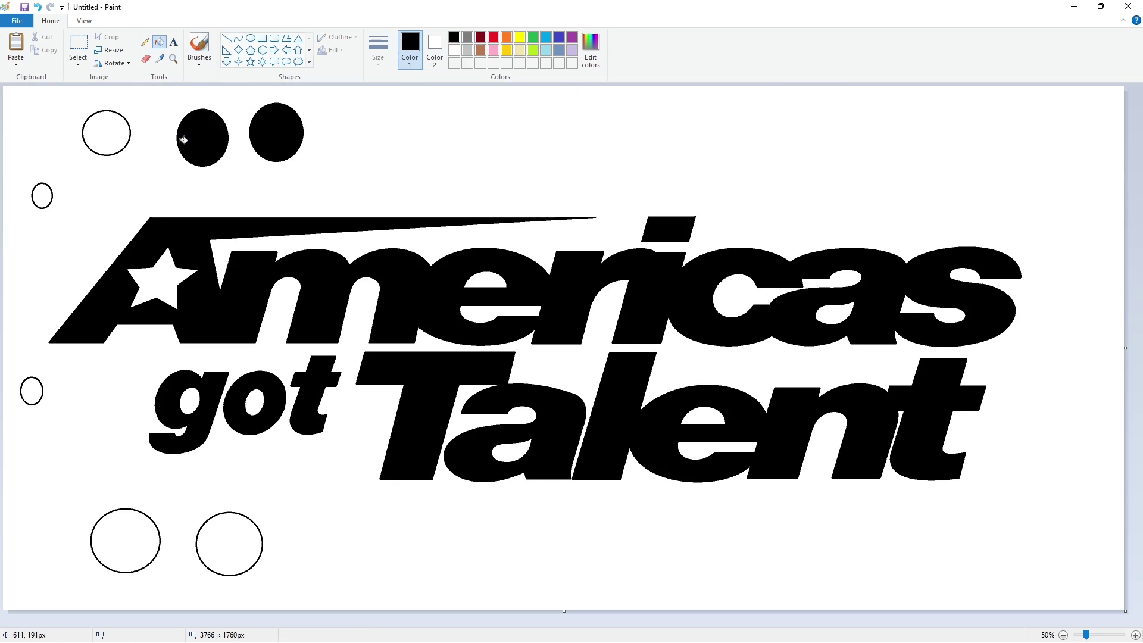
left_click(106, 133)
left_click(31, 391)
left_click(125, 541)
left_click(230, 544)
Step: Fill the spare black ellipses with white to remove them from the canvas
left_click(455, 50)
left_click(276, 132)
left_click(202, 138)
left_click(106, 133)
left_click(41, 195)
left_click(32, 391)
left_click(125, 540)
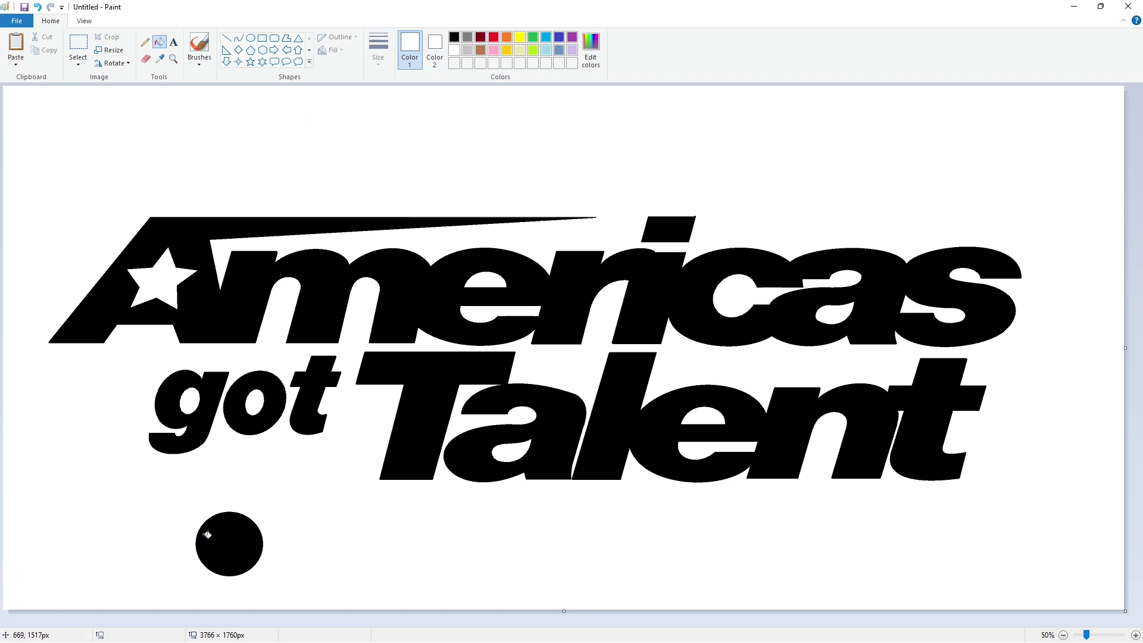
left_click(229, 544)
Step: Undo the trial gray fill and copy the whole black logo with a rectangular selection
left_click(328, 268)
key("ctrl+z")
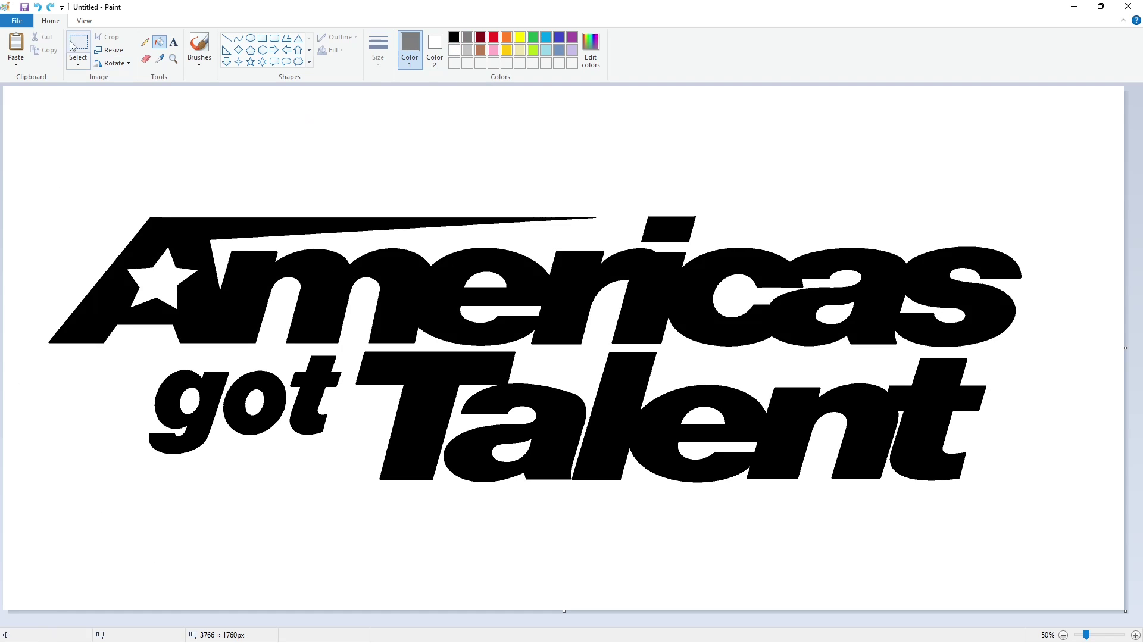
left_click(78, 43)
left_click_drag(15, 118, 1081, 538)
left_click(1015, 570)
Step: Try filling the Americas lettering with gray and with darker custom grays
left_click(160, 43)
left_click(253, 267)
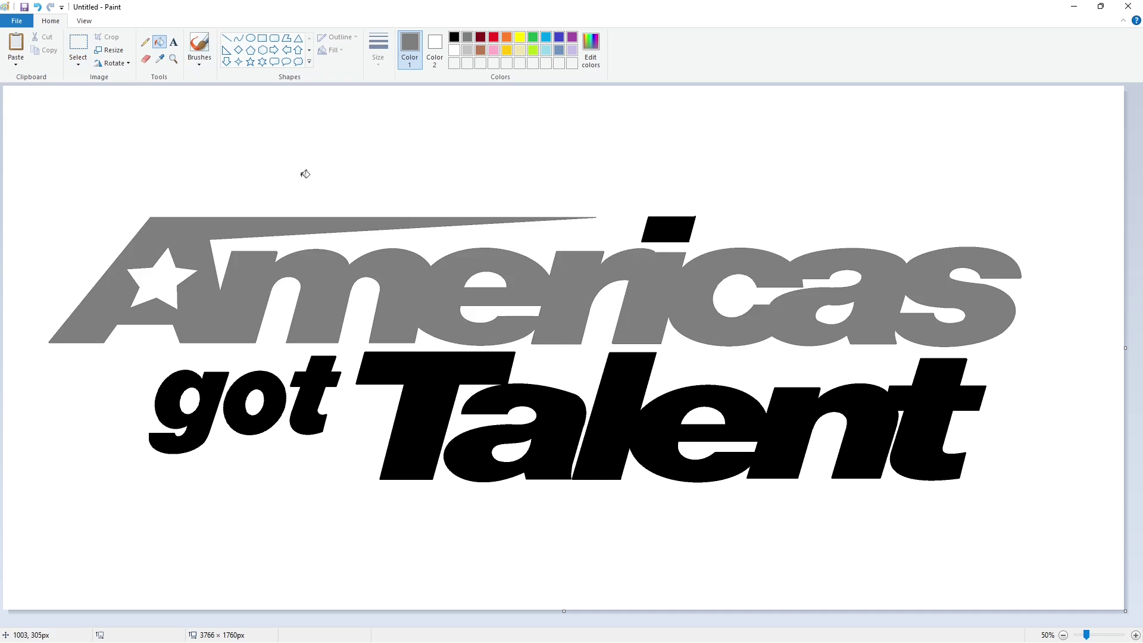
left_click(591, 50)
mouse_move(698, 302)
left_mouse_down()
mouse_move(699, 324)
mouse_move(699, 304)
left_mouse_up()
left_click(462, 407)
left_click(262, 280)
left_click(591, 51)
left_click(461, 407)
left_click(409, 306)
Step: Mix a custom gray and fill Americas, the i's dot, got and Talent with it
left_click(594, 64)
left_click(461, 406)
left_click(470, 296)
left_click(668, 231)
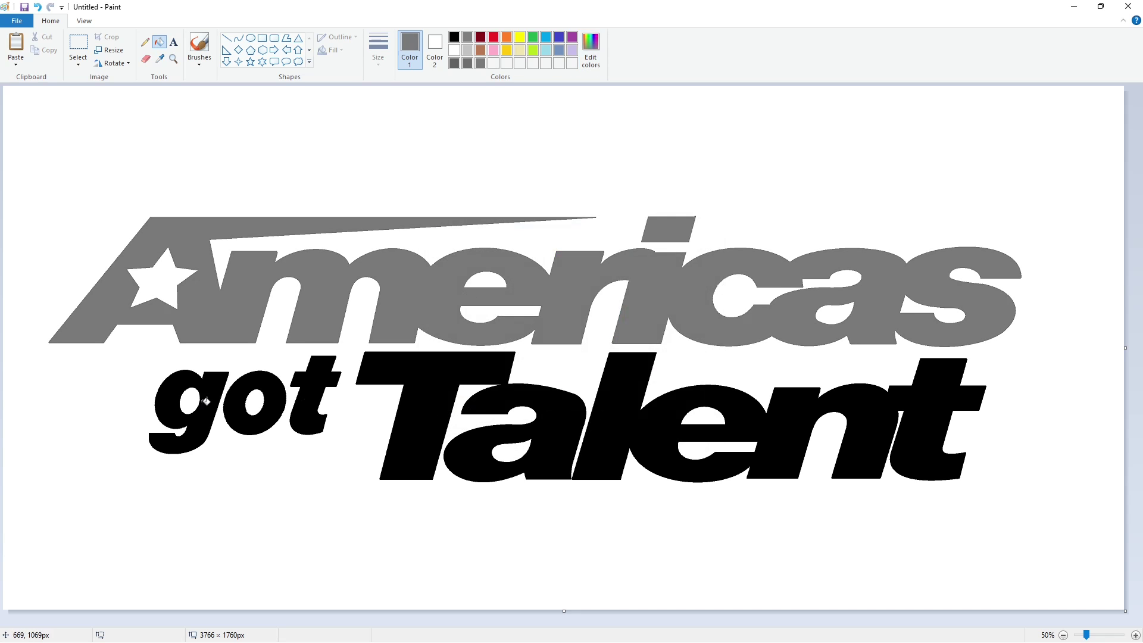
left_click(205, 403)
left_click(238, 394)
left_click(312, 382)
left_click(424, 372)
left_click(886, 410)
Step: Paste the black logo copy over the gray lettering, offset slightly up and left so the gray forms a drop shadow
key("ctrl+v")
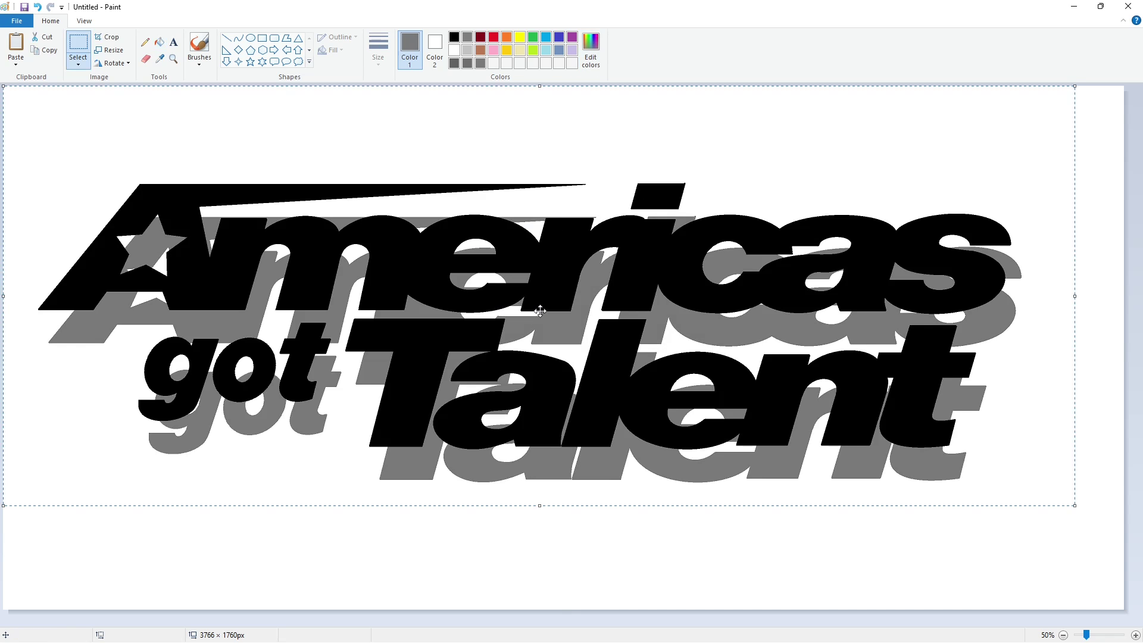
left_click_drag(540, 309, 545, 334)
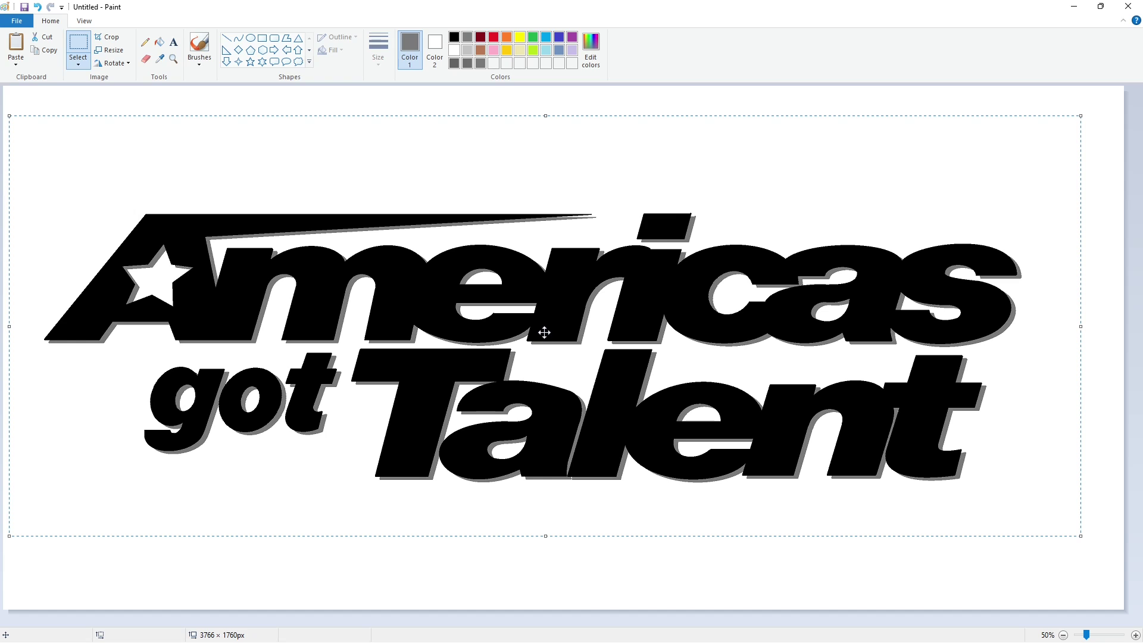
key("Right")
key("Right")
key("Right")
key("Right")
key("Down")
key("Down")
key("Down")
key("Right")
key("Right")
key("Right")
key("Right")
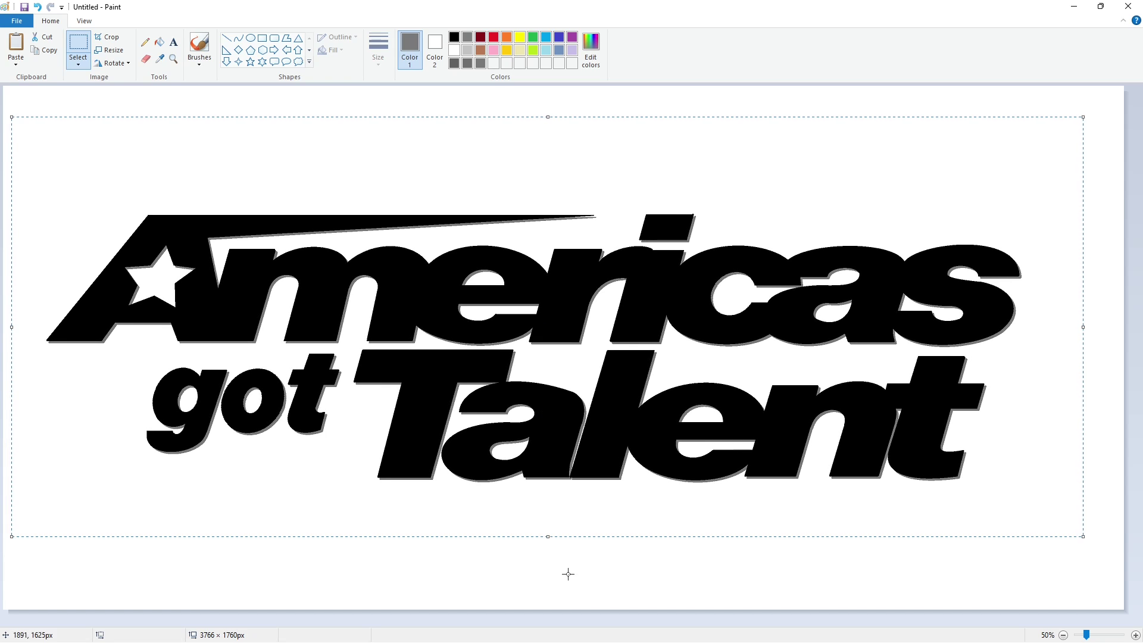
left_click(632, 593)
Step: Trim the upper right corner of the i's dot with a white line about 22 px long
left_click(1136, 635)
left_click_drag(416, 622, 752, 622)
left_click(453, 49)
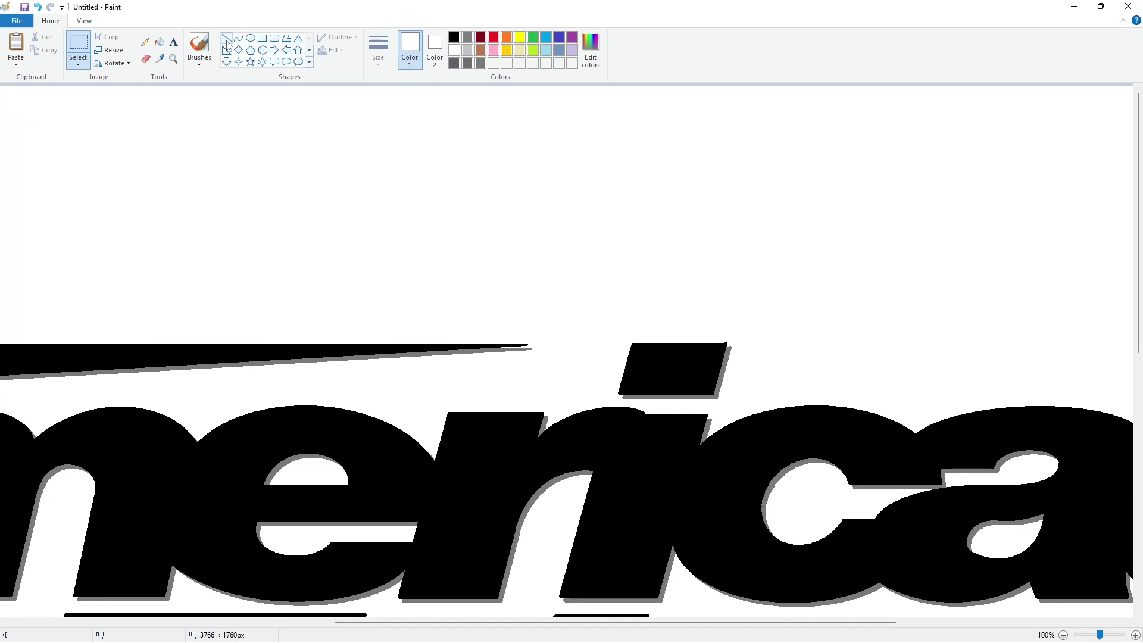
left_click(227, 39)
left_click_drag(729, 345, 741, 345)
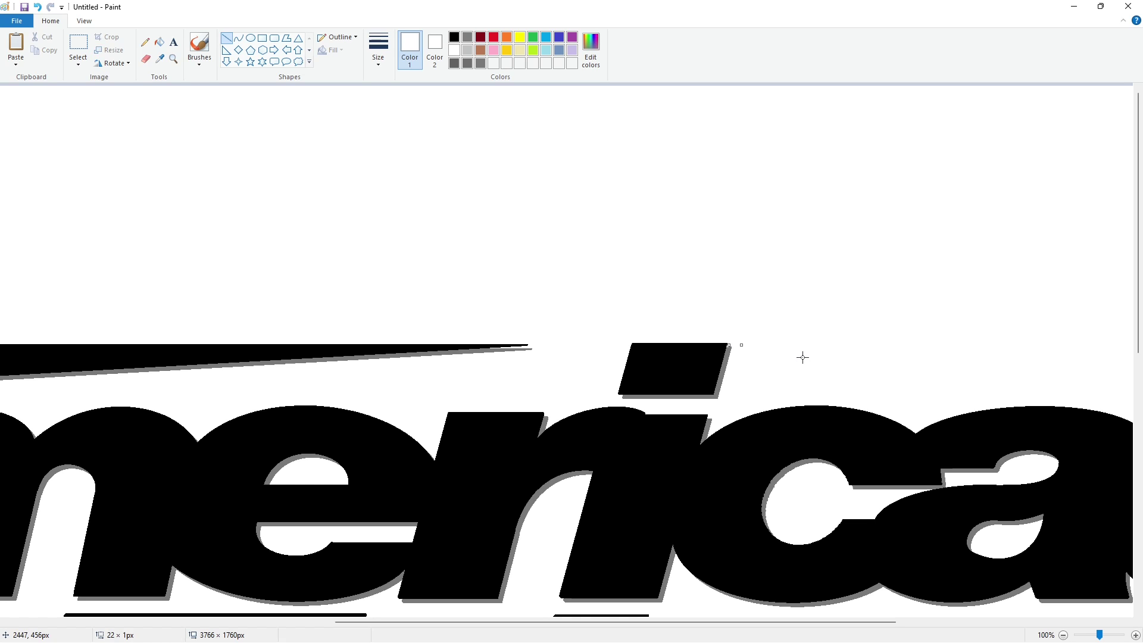
left_click(802, 357)
Step: Touch up the edge of the second a's lower counter in Americas with a short white line
left_click(1064, 635)
left_click(1135, 635)
left_click_drag(434, 622, 873, 622)
left_click(467, 64)
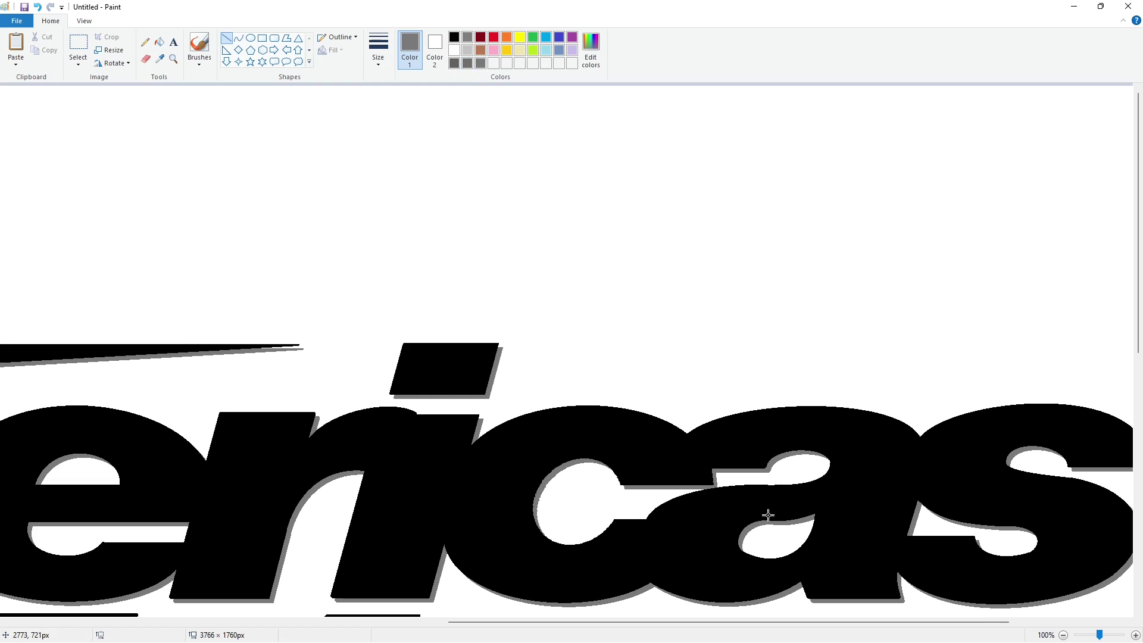
left_click(455, 50)
left_click_drag(769, 526, 803, 527)
left_click(454, 37)
scroll(836, 538, "down", 5)
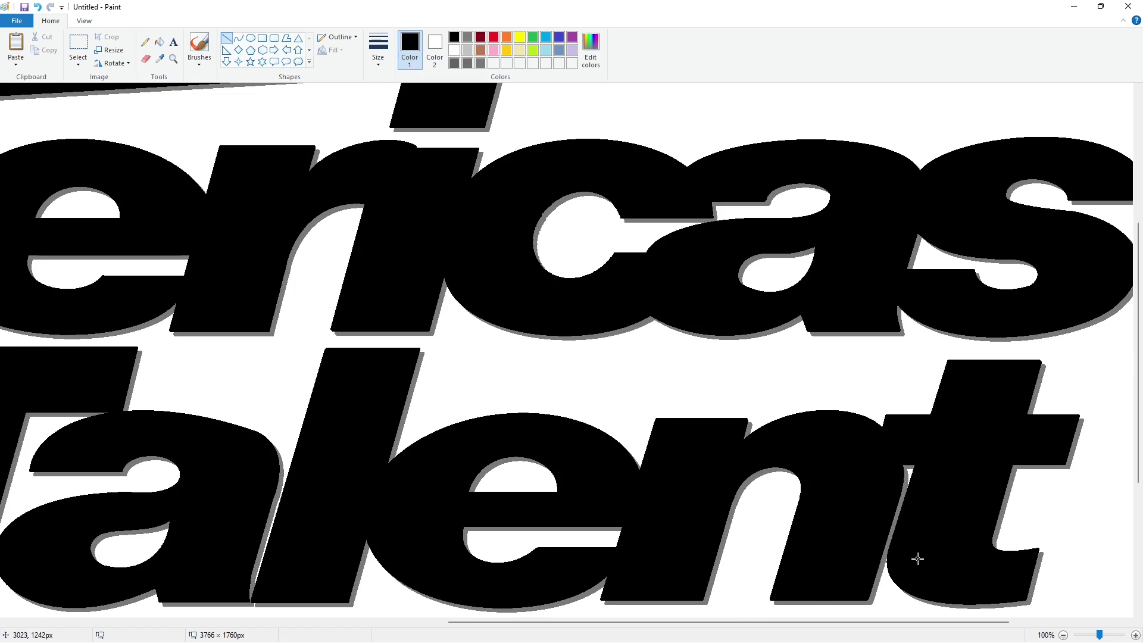
Step: Fill the Americas lettering and the i's dot with turquoise blue
left_click(1064, 635)
left_click(546, 37)
left_click(596, 59)
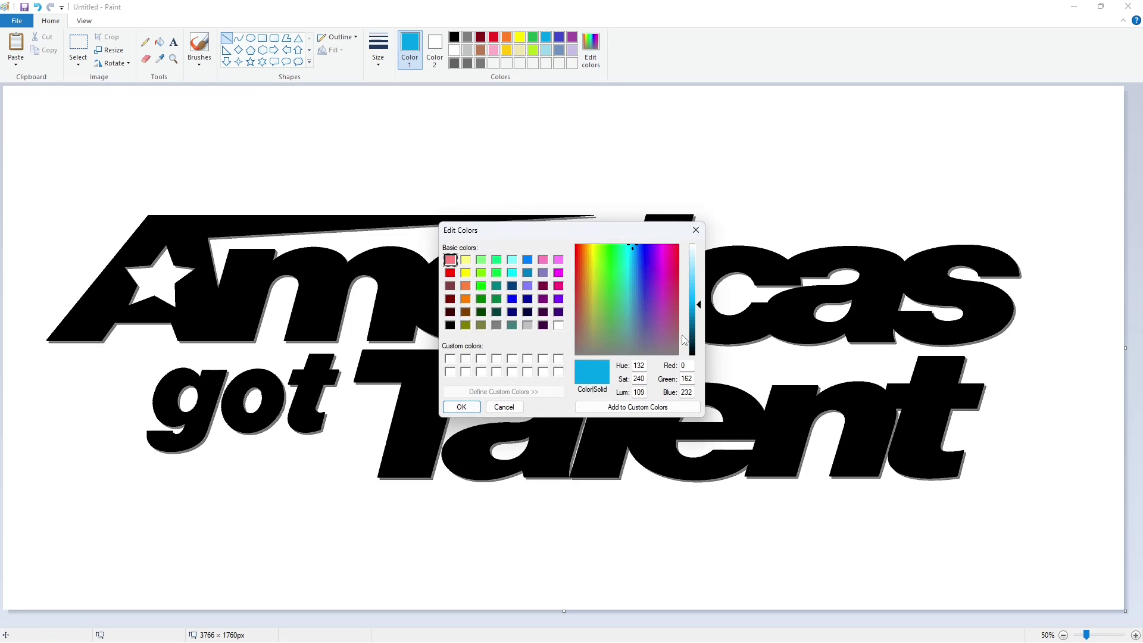
left_click(696, 231)
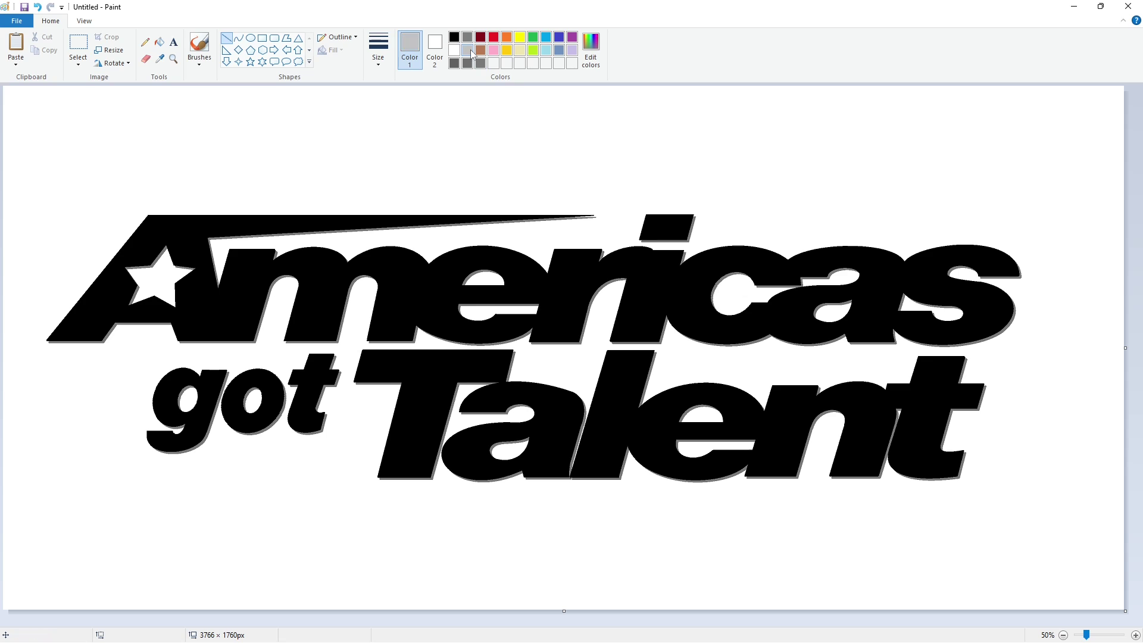
left_click(159, 42)
left_click(328, 233)
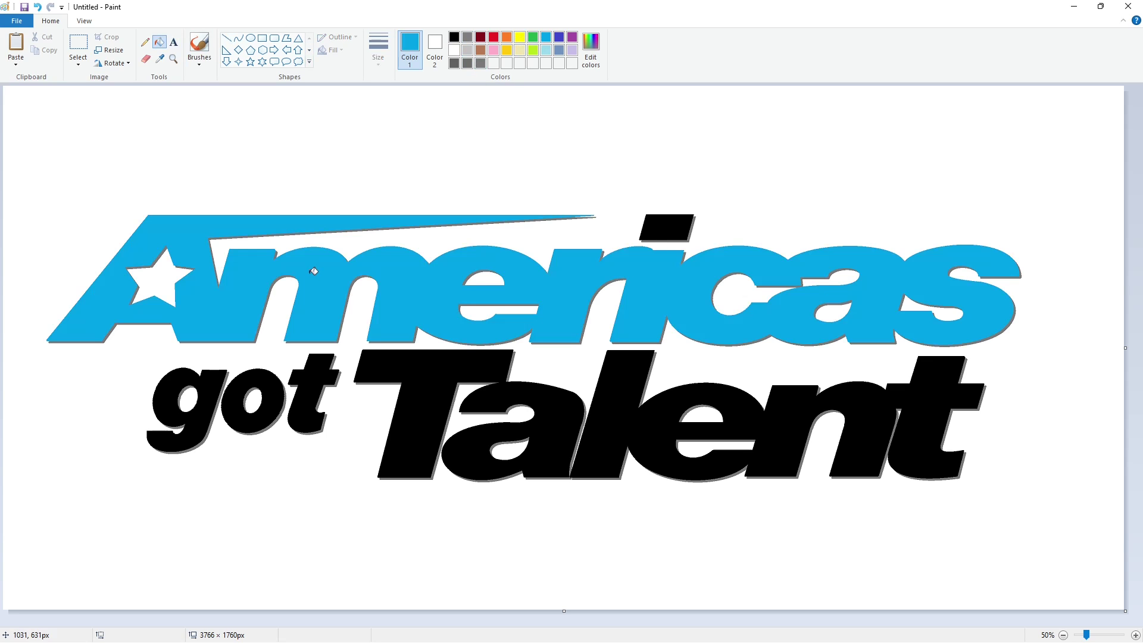
left_click(656, 226)
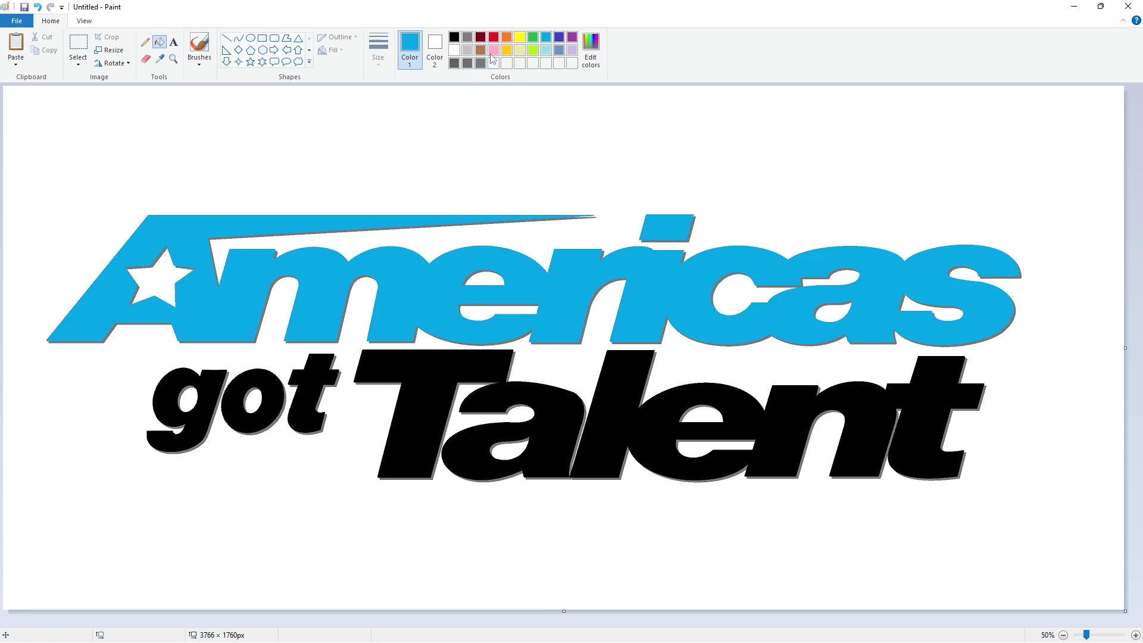
Step: Fill the letters g, o and t of got with light gray
left_click(467, 50)
left_click(216, 393)
left_click(265, 381)
left_click(312, 381)
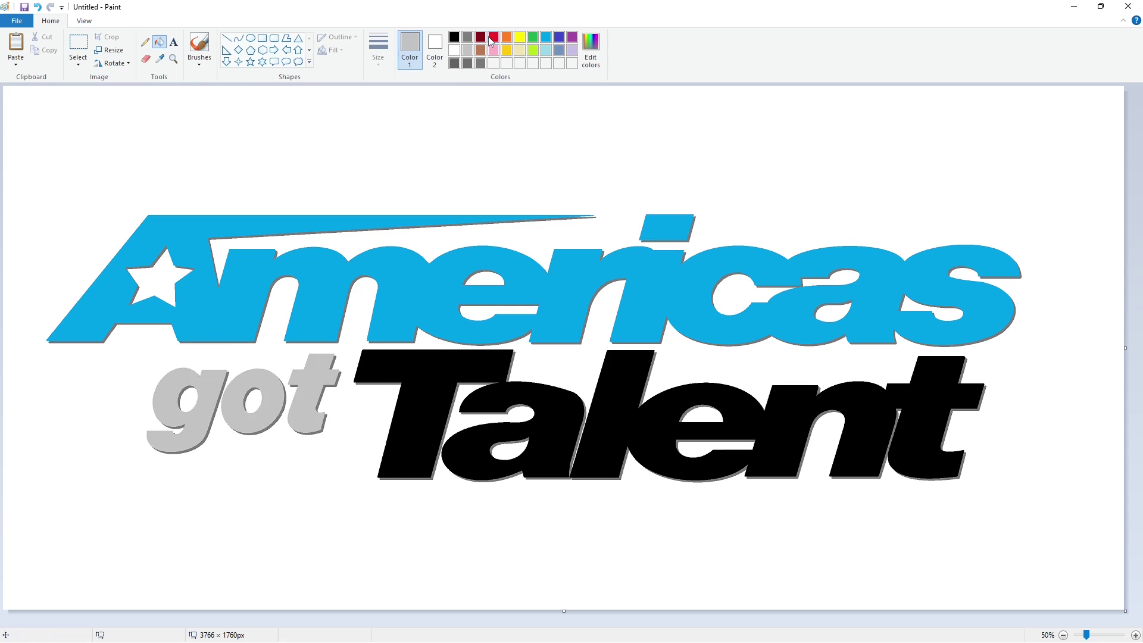
Step: Fill the Talent lettering with red
left_click(493, 37)
left_click(526, 389)
left_click(616, 397)
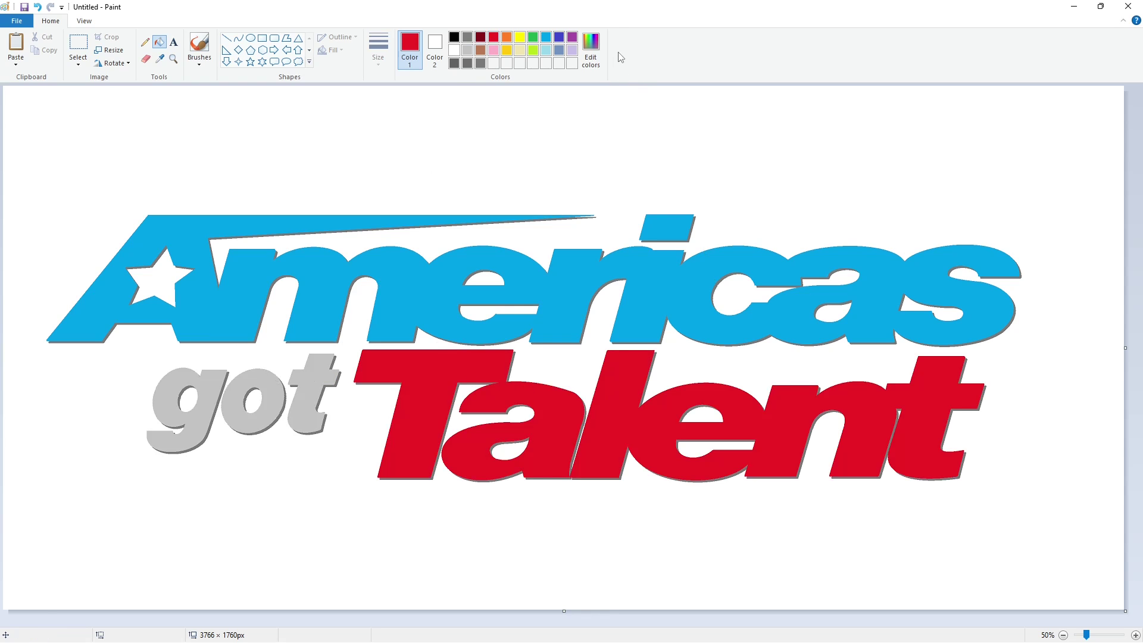